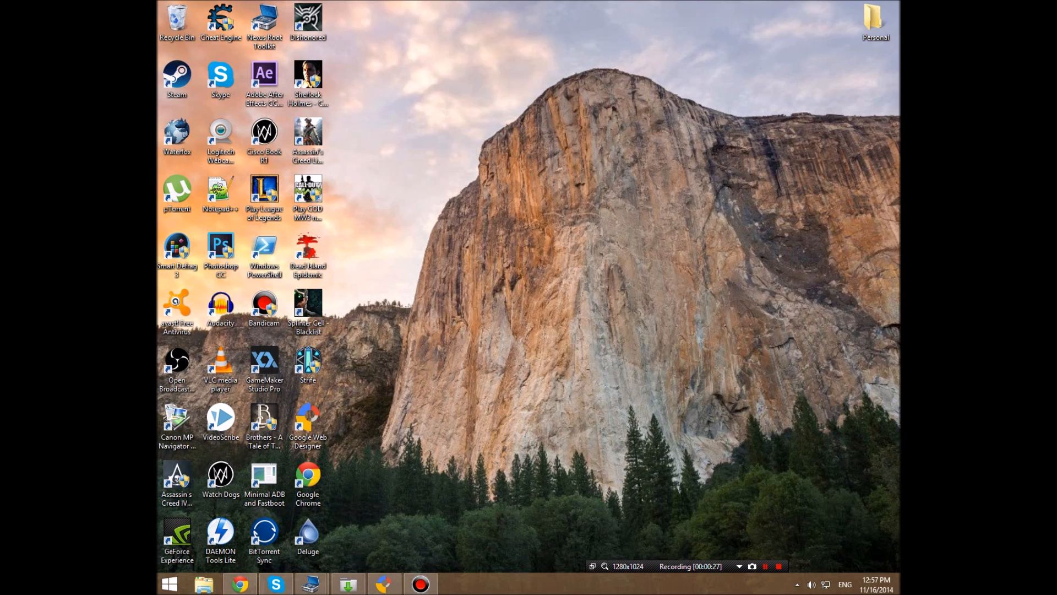
- Switch to Google Web Designer and preview the open index.html page in Chrome from its first keyframe
click(383, 583)
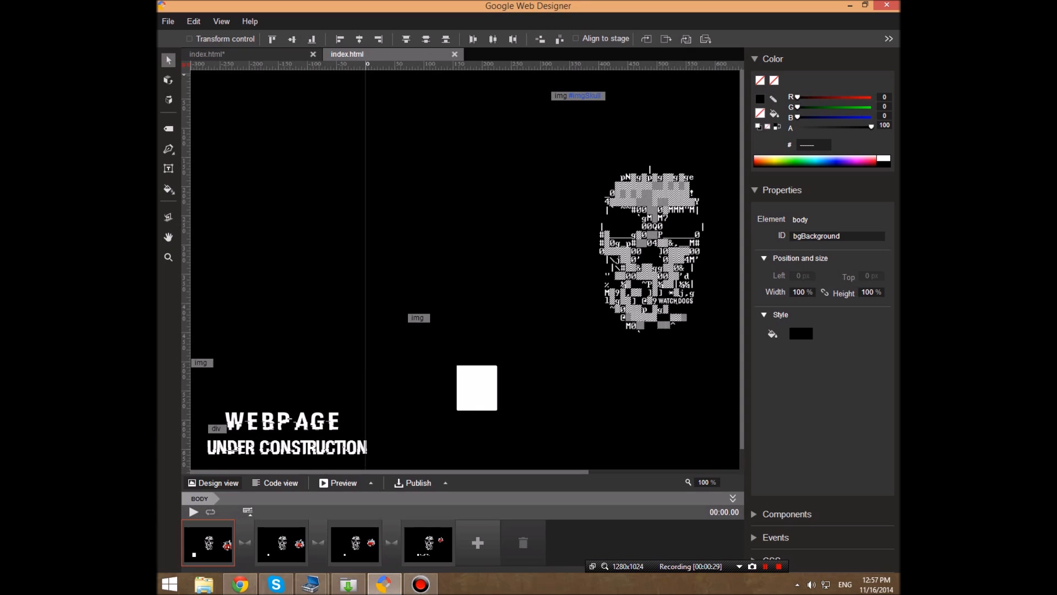
click(431, 545)
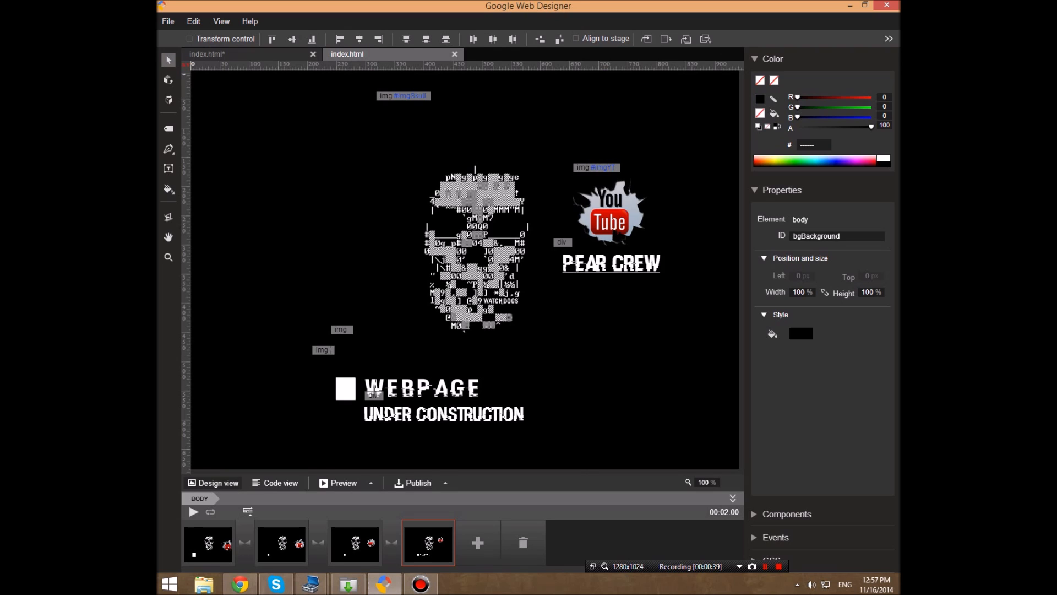
click(209, 544)
click(371, 483)
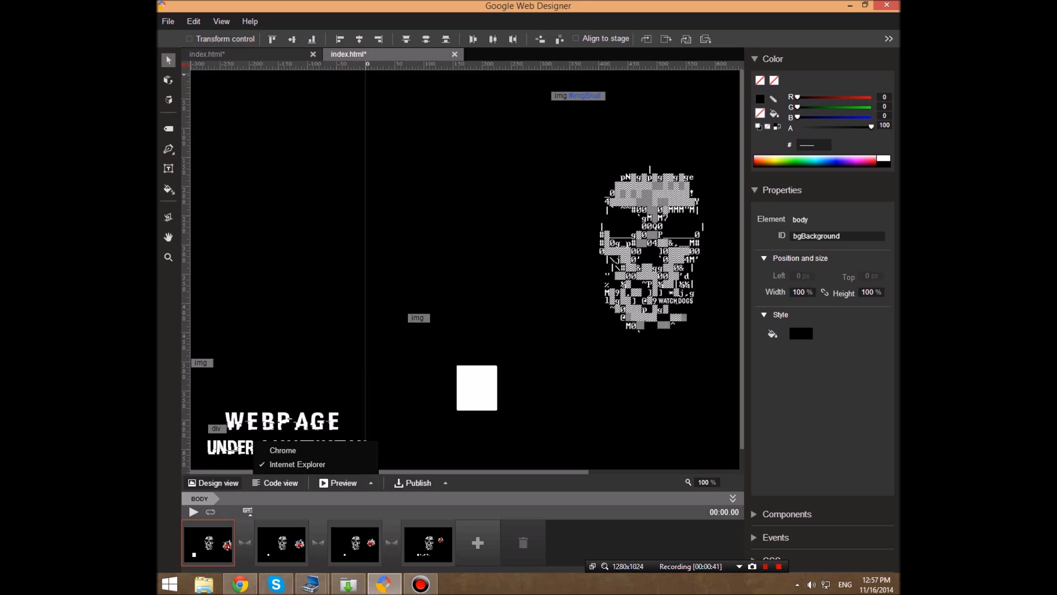
click(282, 450)
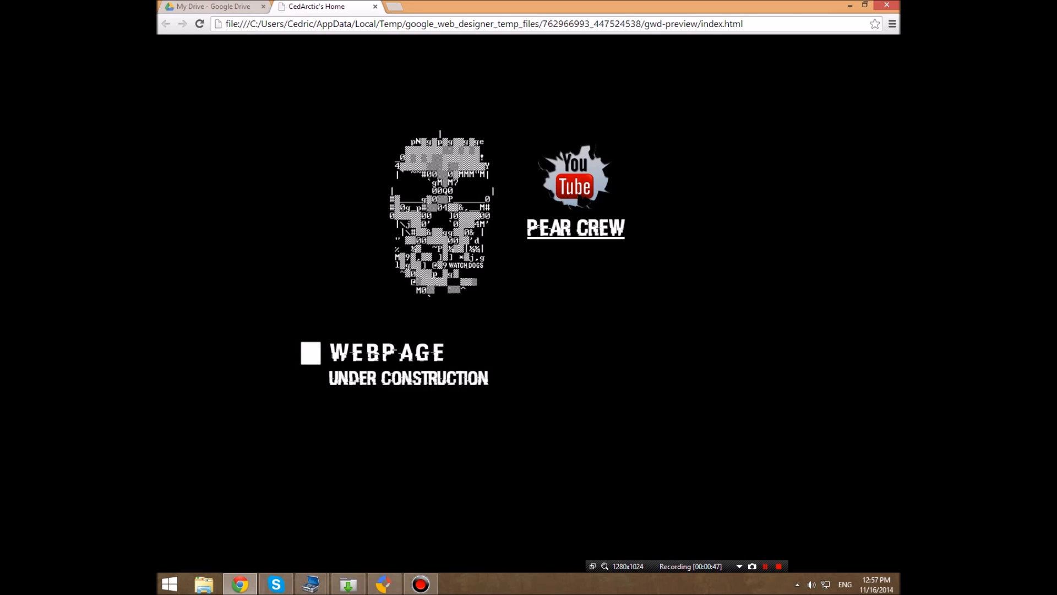
click(375, 7)
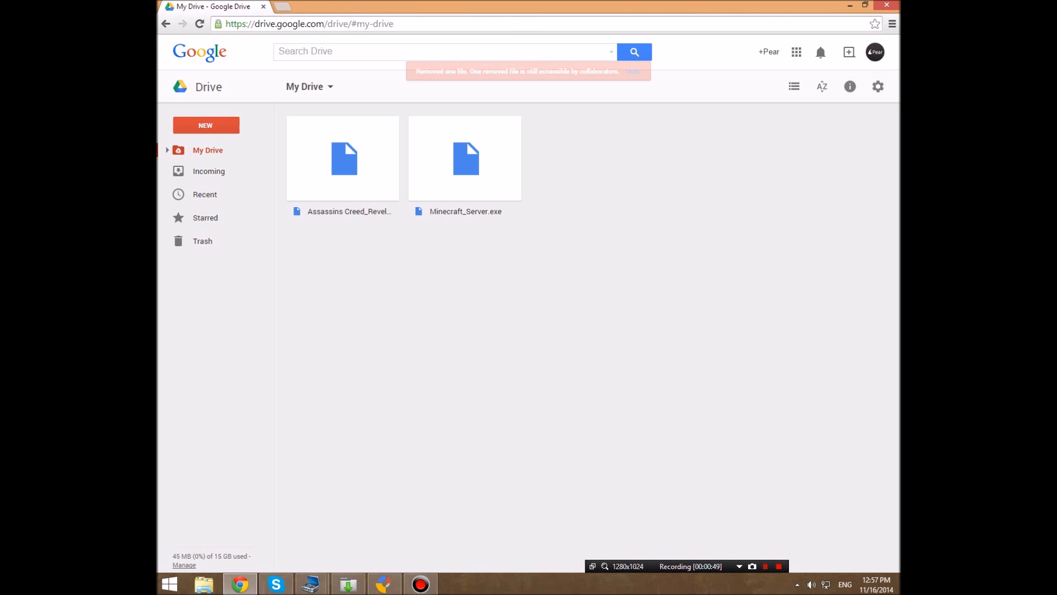
click(849, 5)
- Select the last keyframe of the animation and save the open index.html page
click(428, 542)
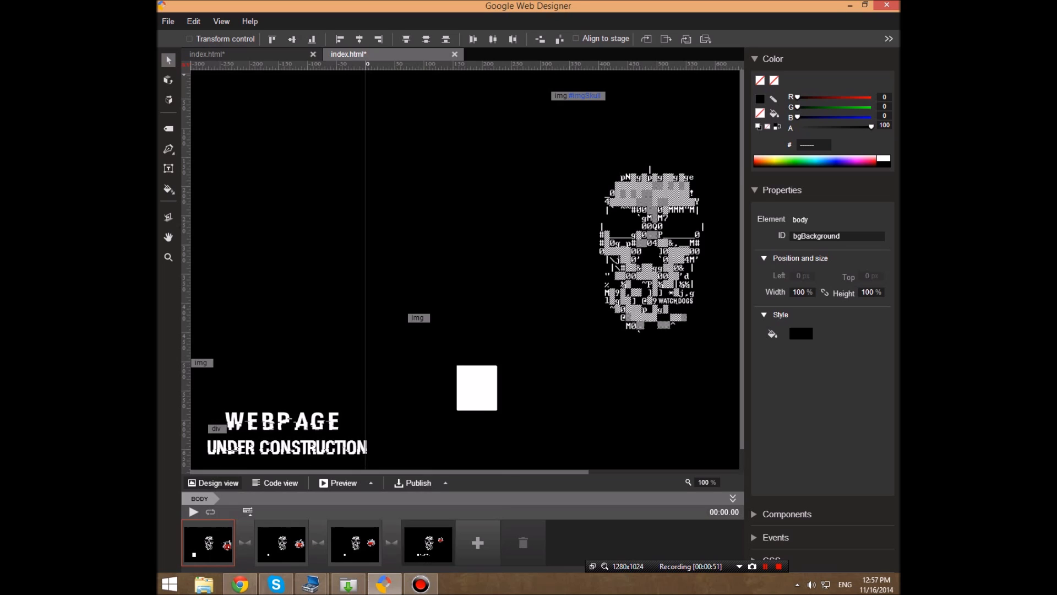
click(168, 21)
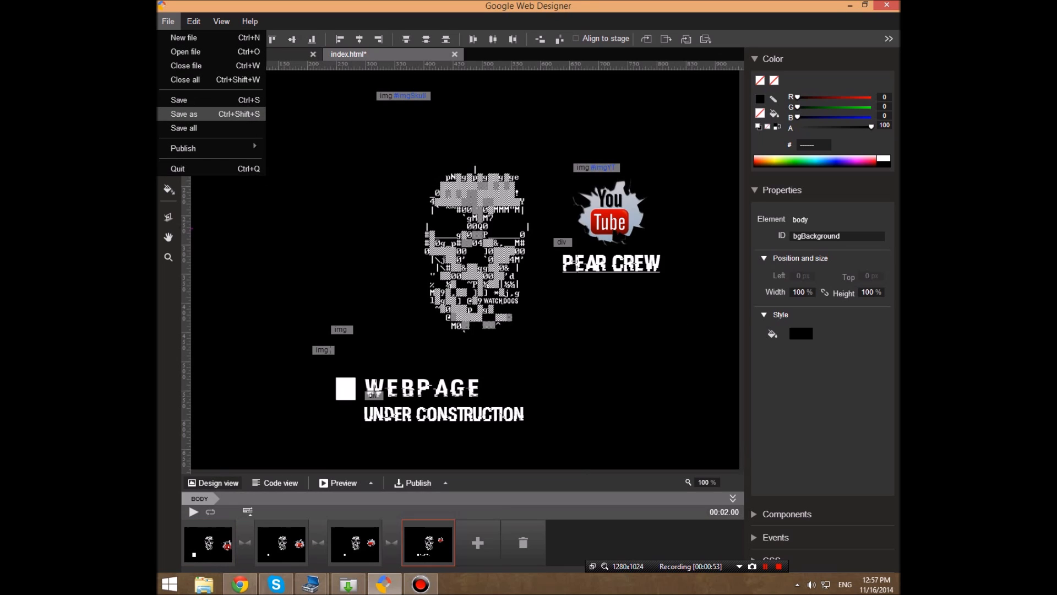
click(202, 101)
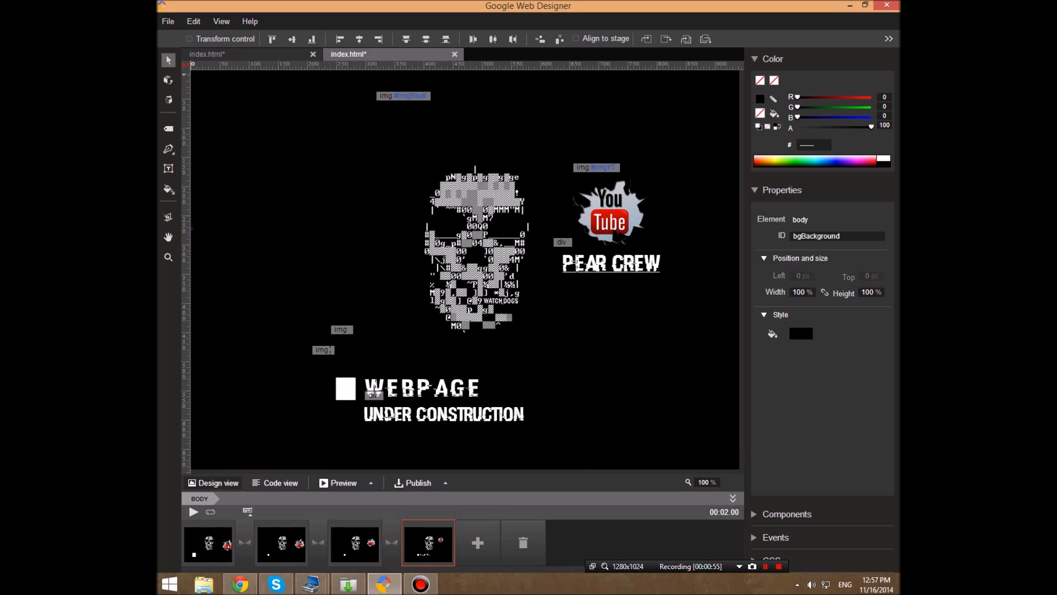
- Try to save a copy of the page over the existing index.html in the Pear Crew Webpage folder
click(168, 21)
click(201, 114)
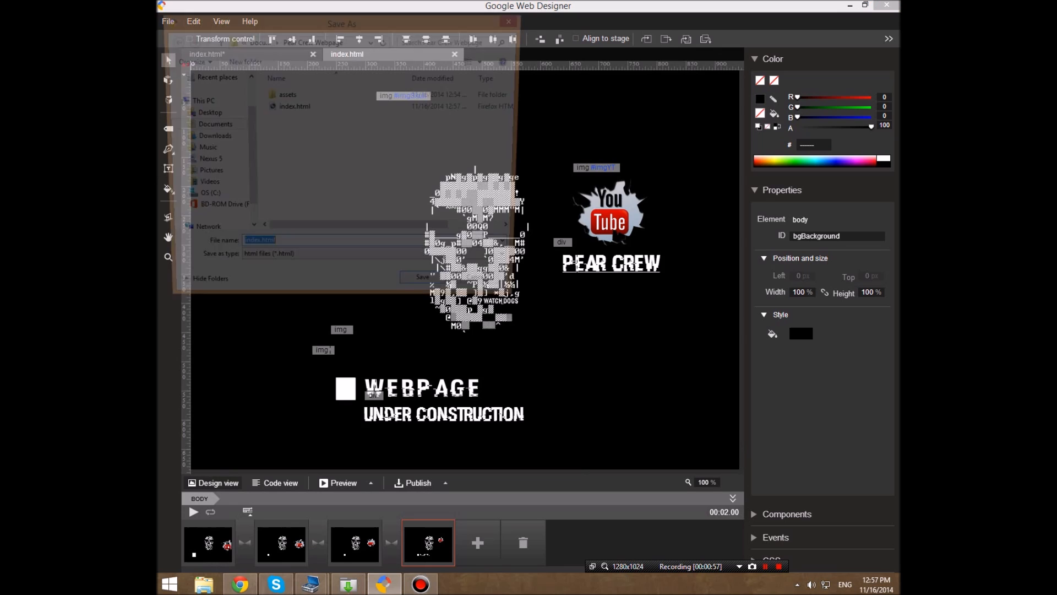
click(292, 107)
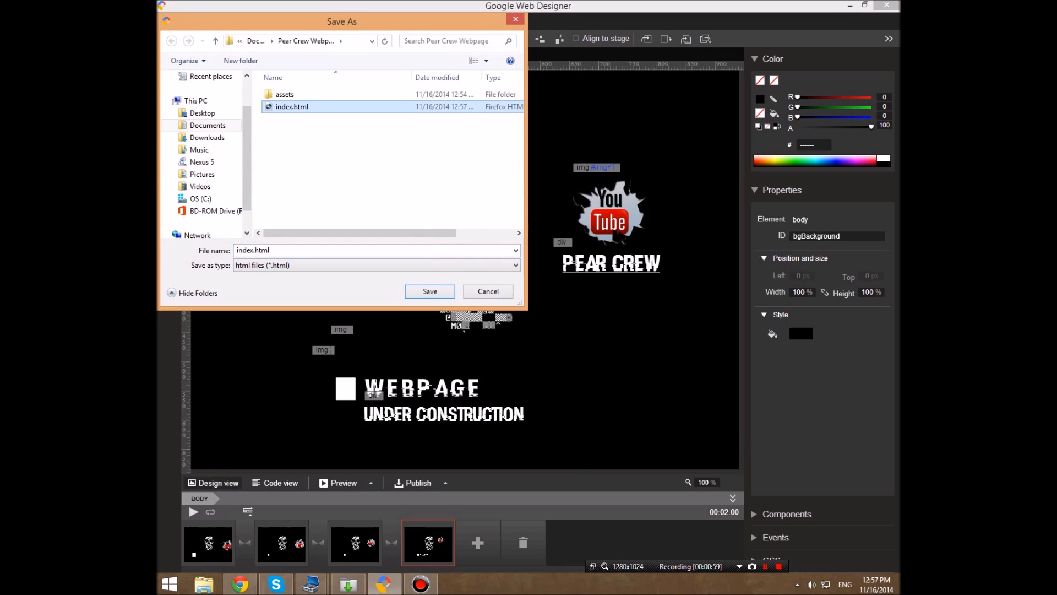
click(430, 291)
click(557, 292)
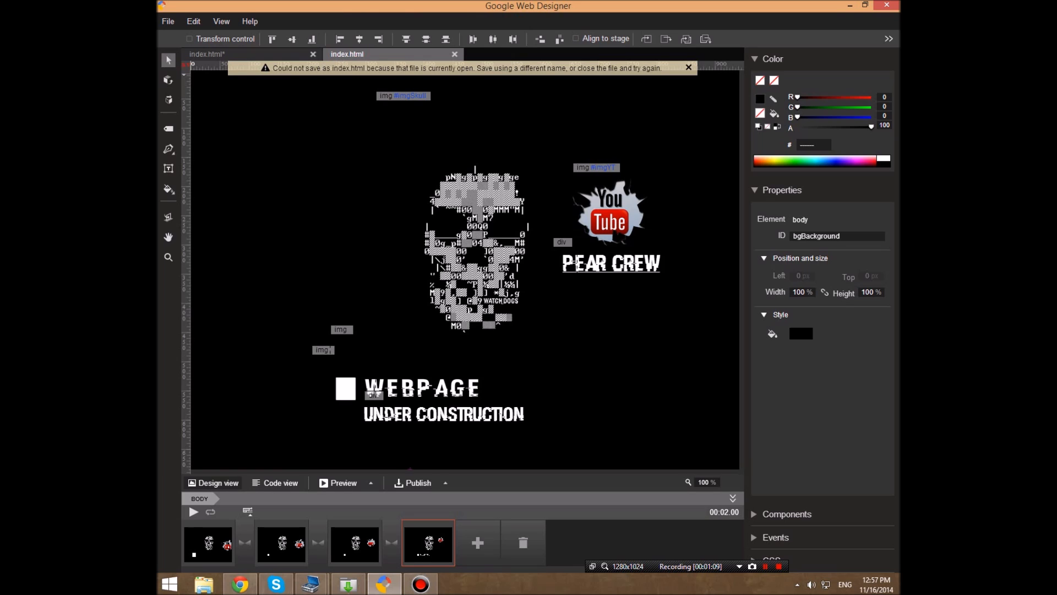
- Quit Google Web Designer, discarding the remaining unsaved changes
mouse_move(251, 589)
click(886, 5)
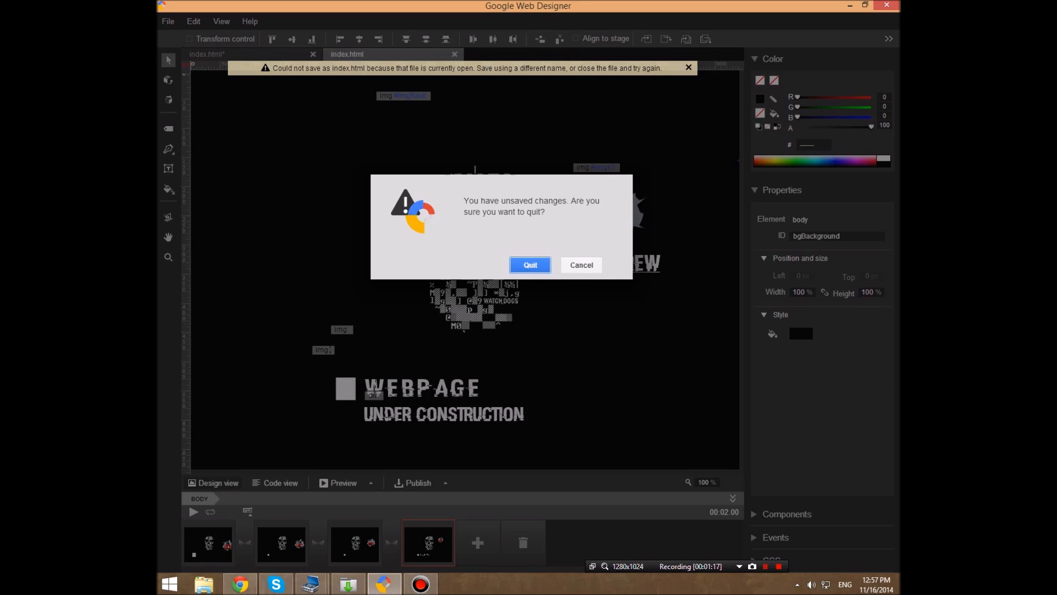
click(530, 265)
- Switch to Google Drive in Chrome, create a folder named Webpage in My Drive, and open it
click(240, 583)
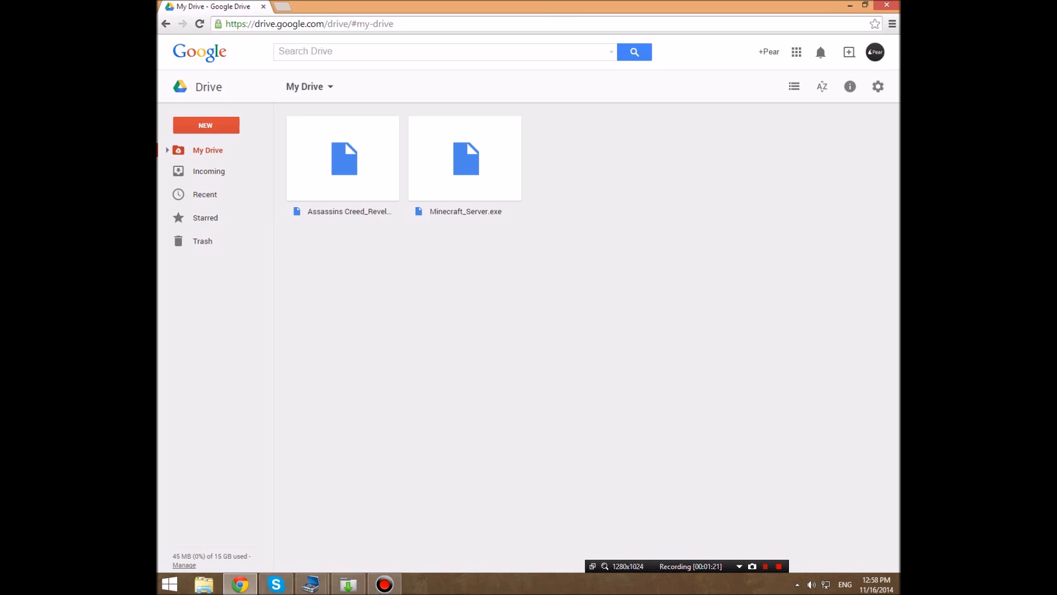
click(205, 125)
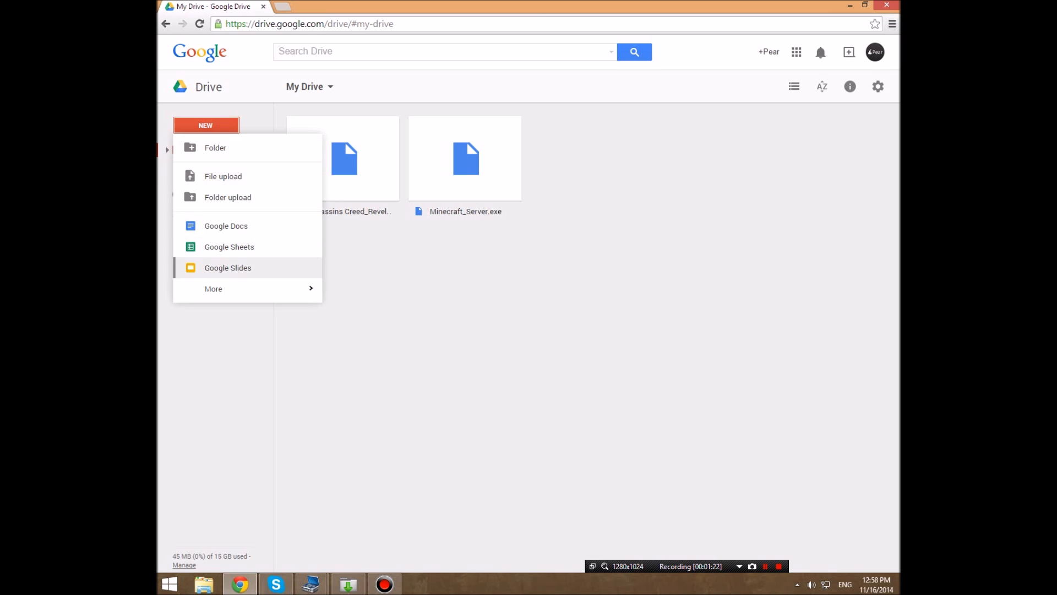
click(216, 147)
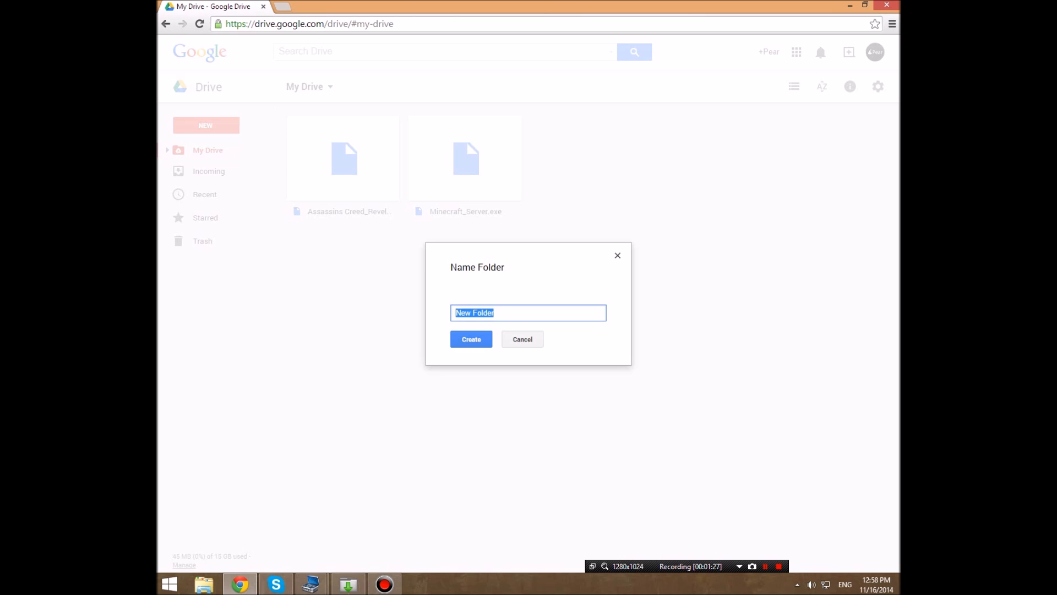
text(Webpage)
key(Return)
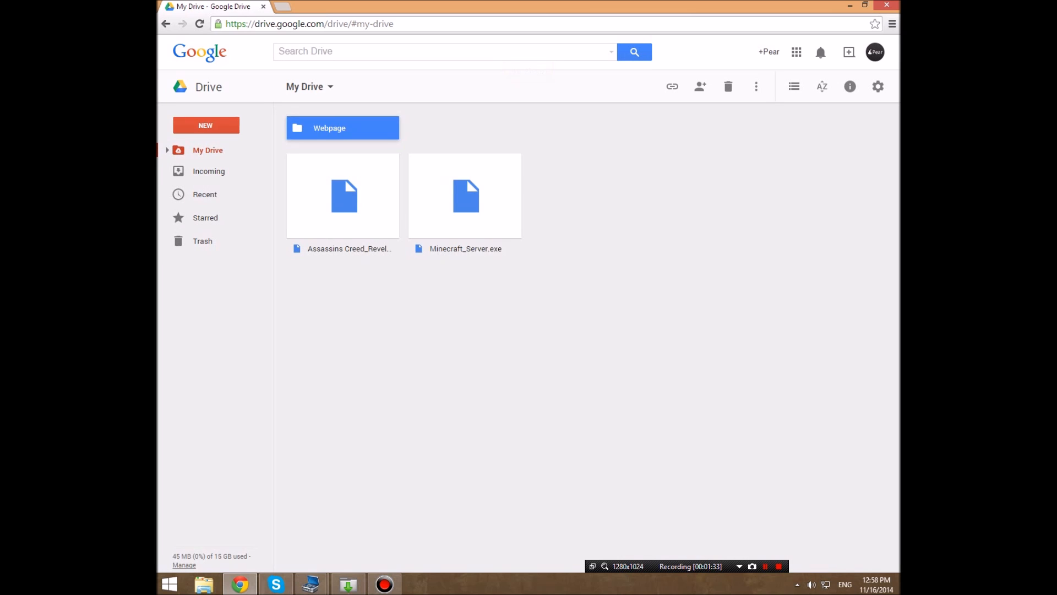
key(Return)
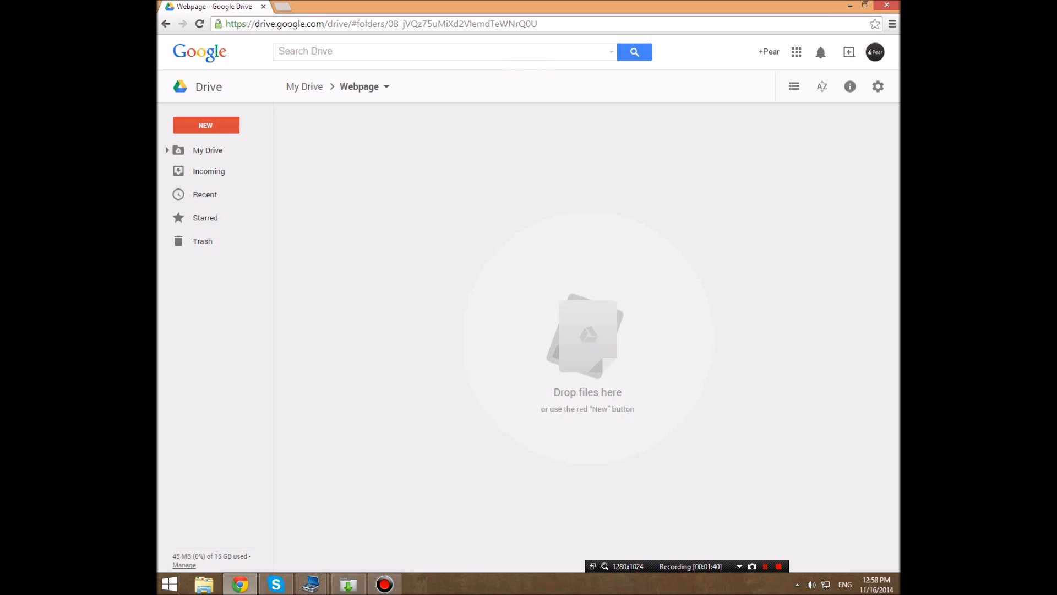
click(240, 584)
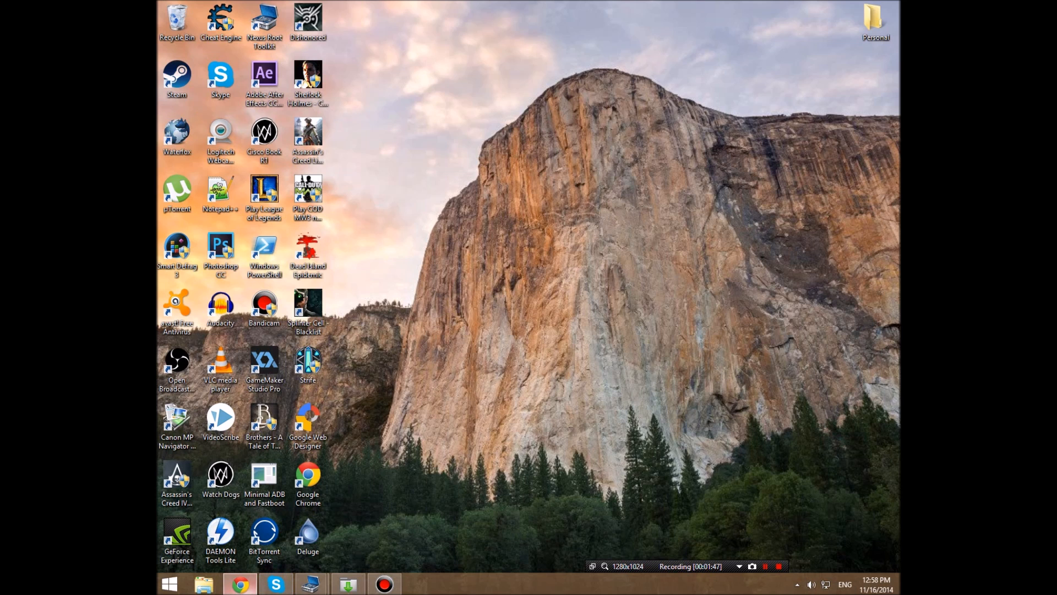
click(240, 585)
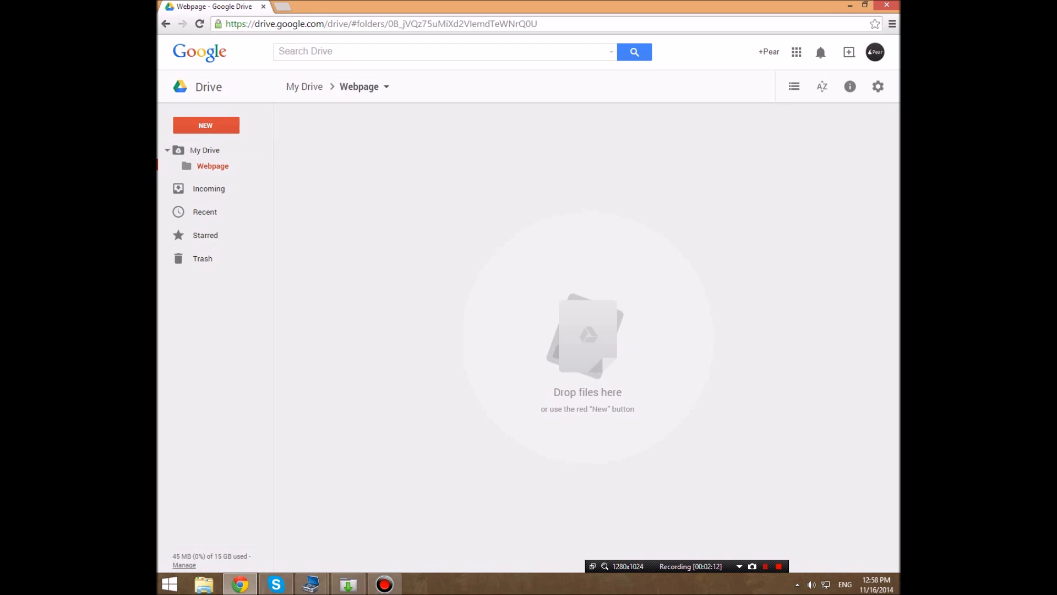
- Share the Webpage folder with link sharing set to On - Public on the web and save the setting
right_click(210, 165)
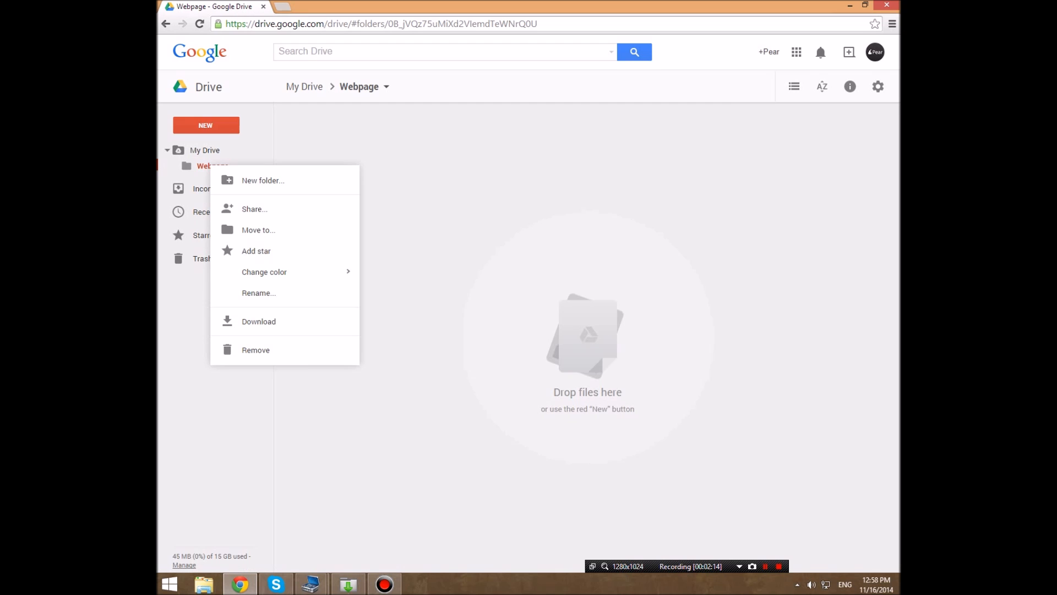
click(192, 166)
right_click(191, 166)
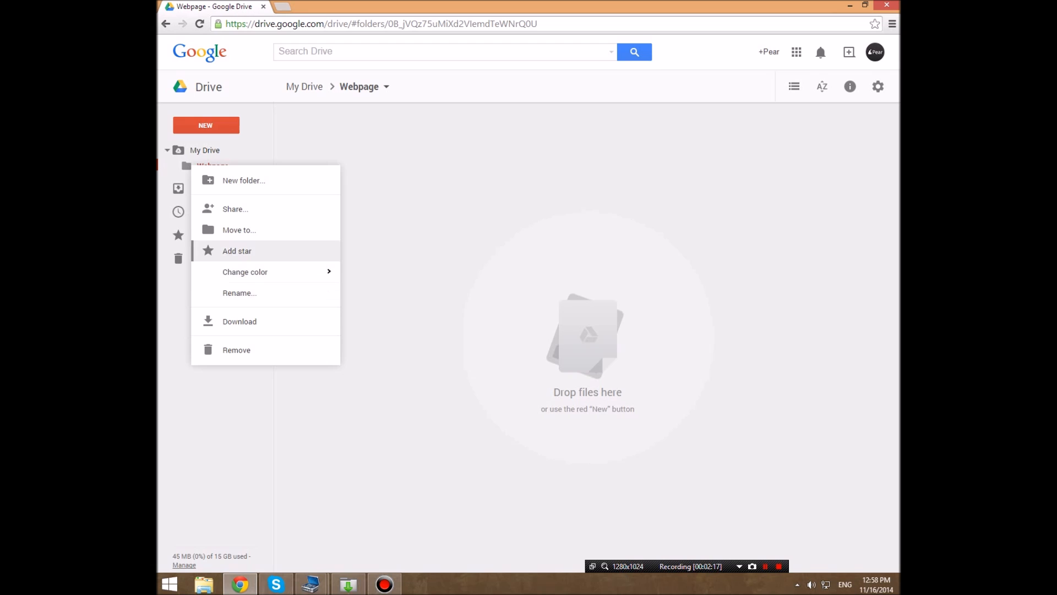
click(235, 209)
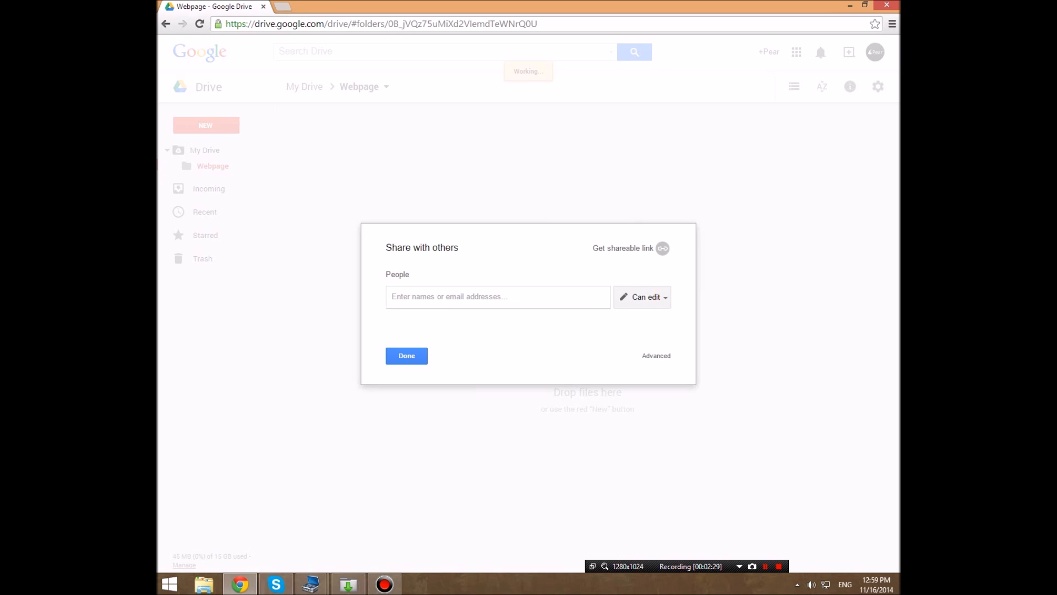
click(656, 356)
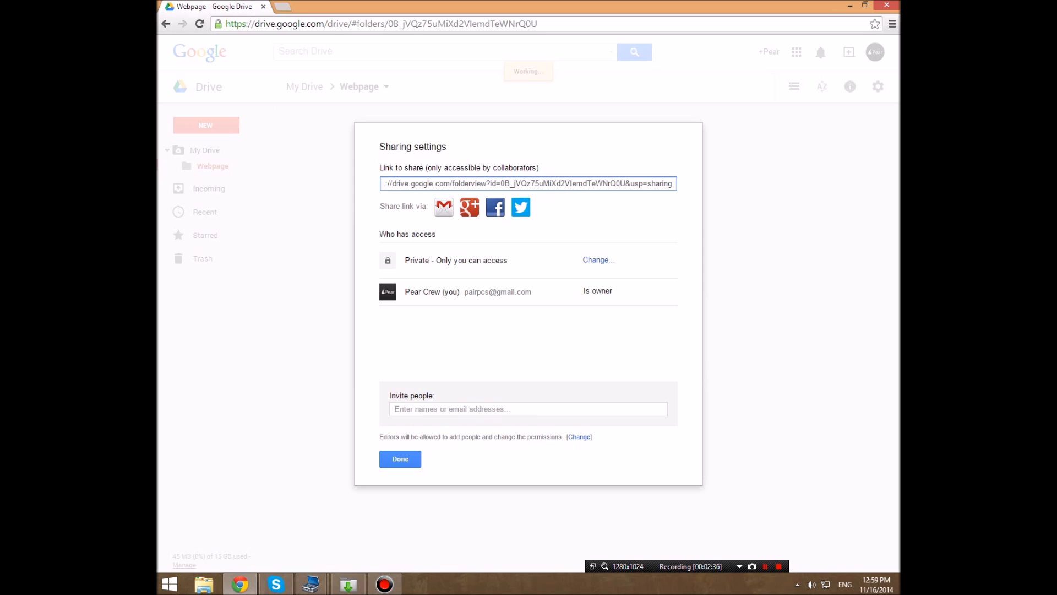
click(597, 259)
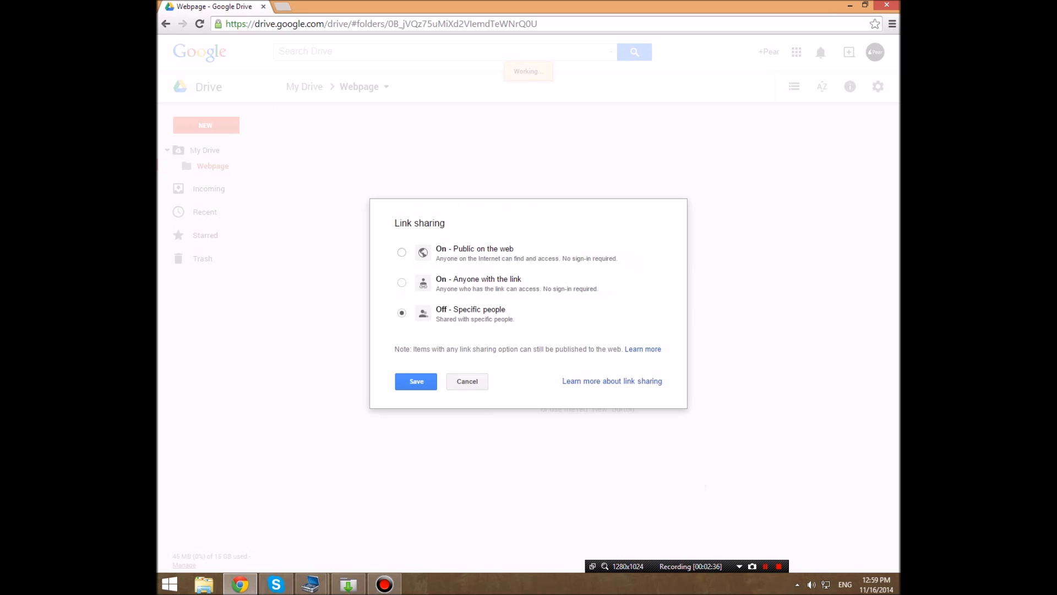
click(402, 252)
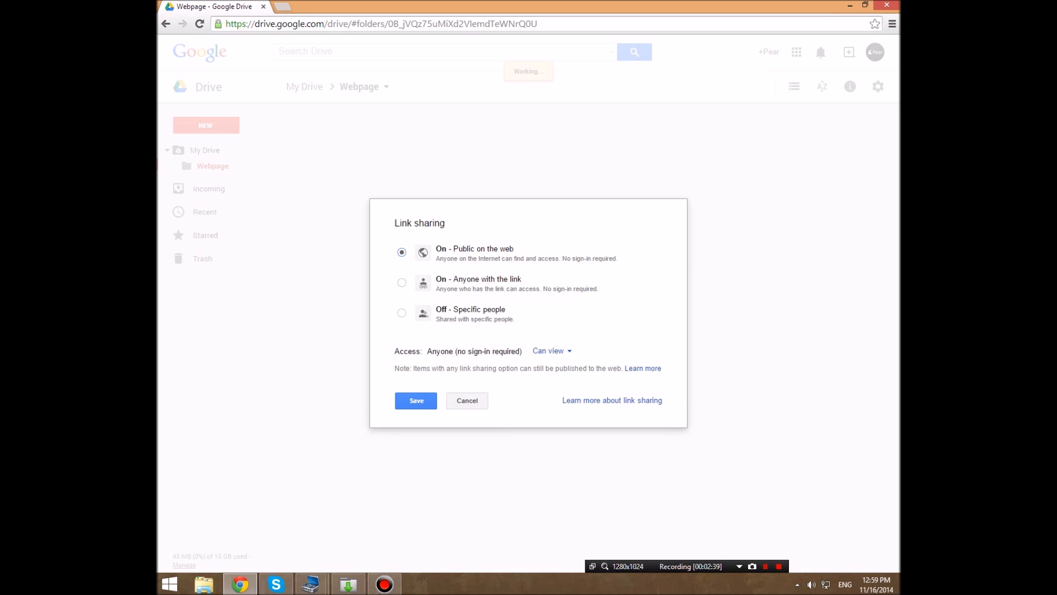
click(417, 401)
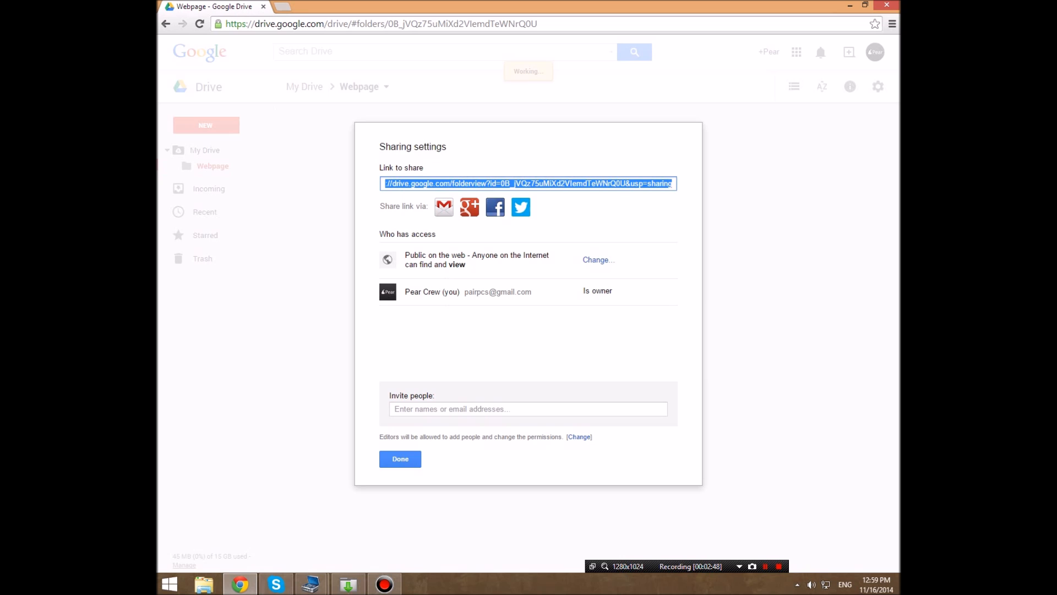
click(401, 459)
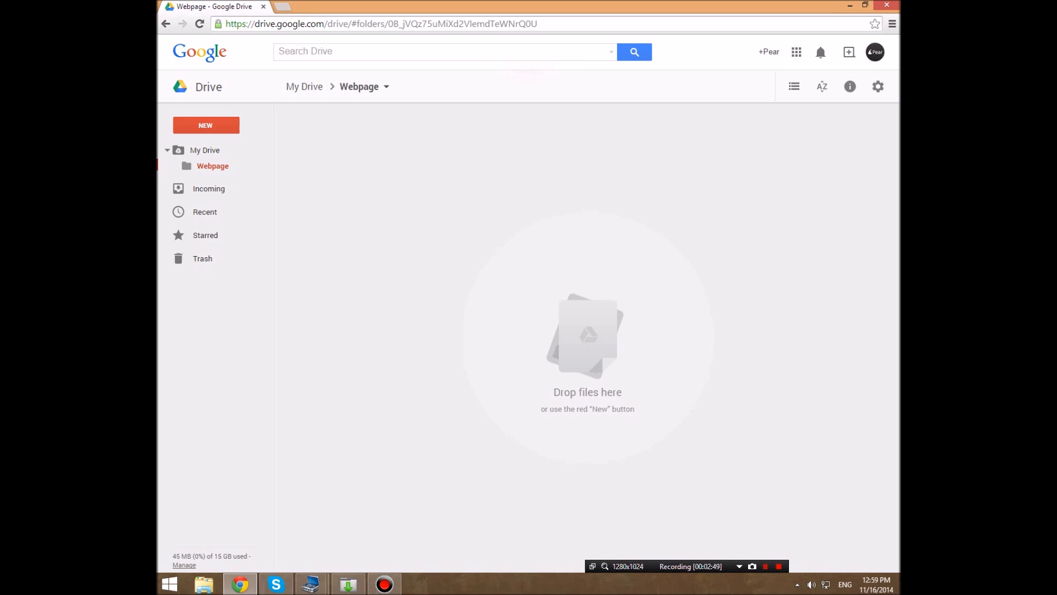
- Upload the Pear Crew Webpage folder from the local Documents into the shared Webpage folder
click(205, 150)
double_click(343, 128)
right_click(446, 189)
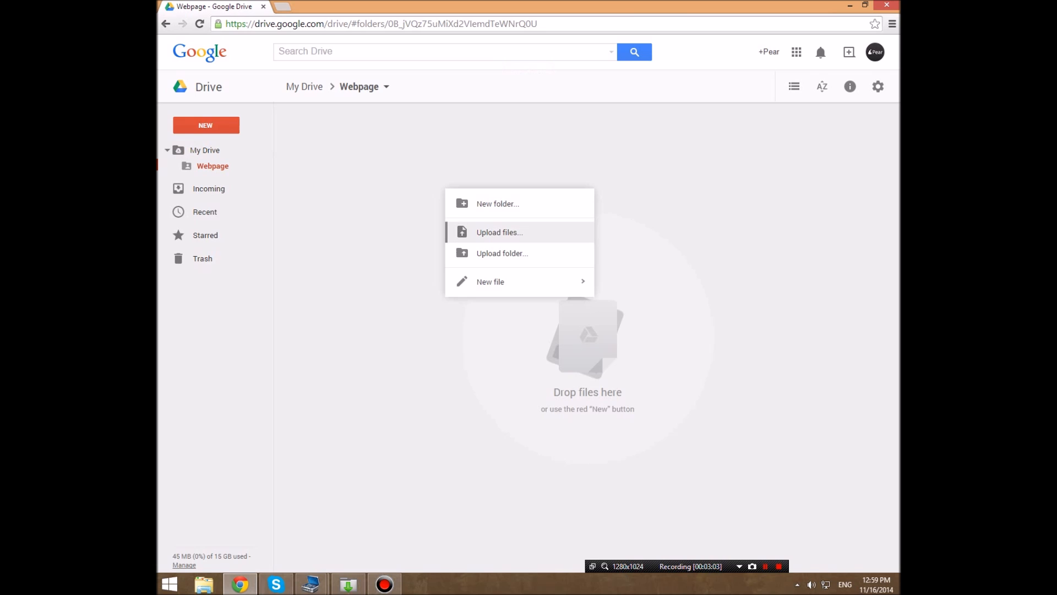
right_click(409, 193)
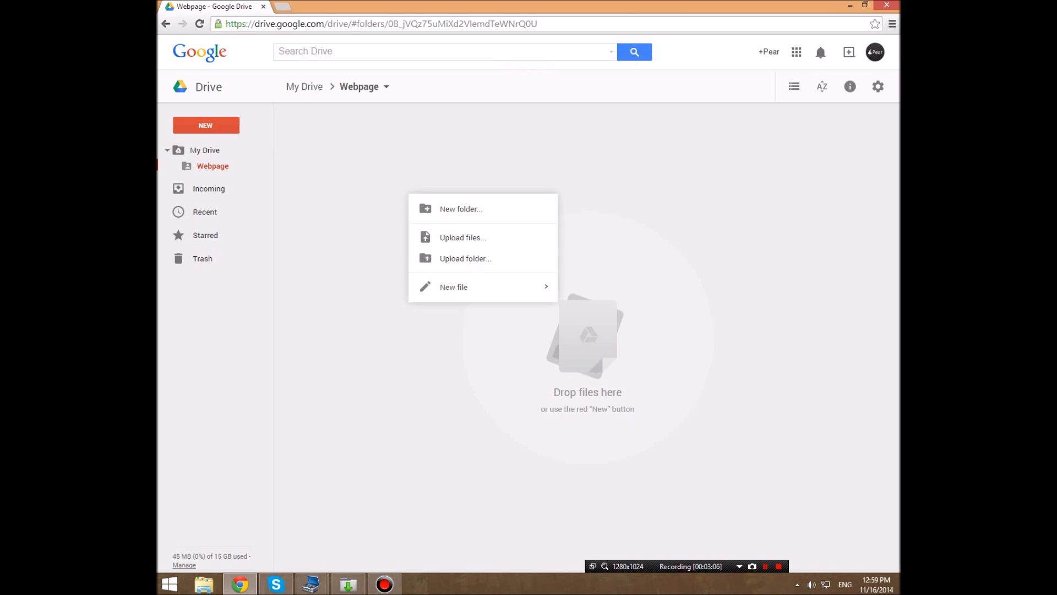
click(388, 200)
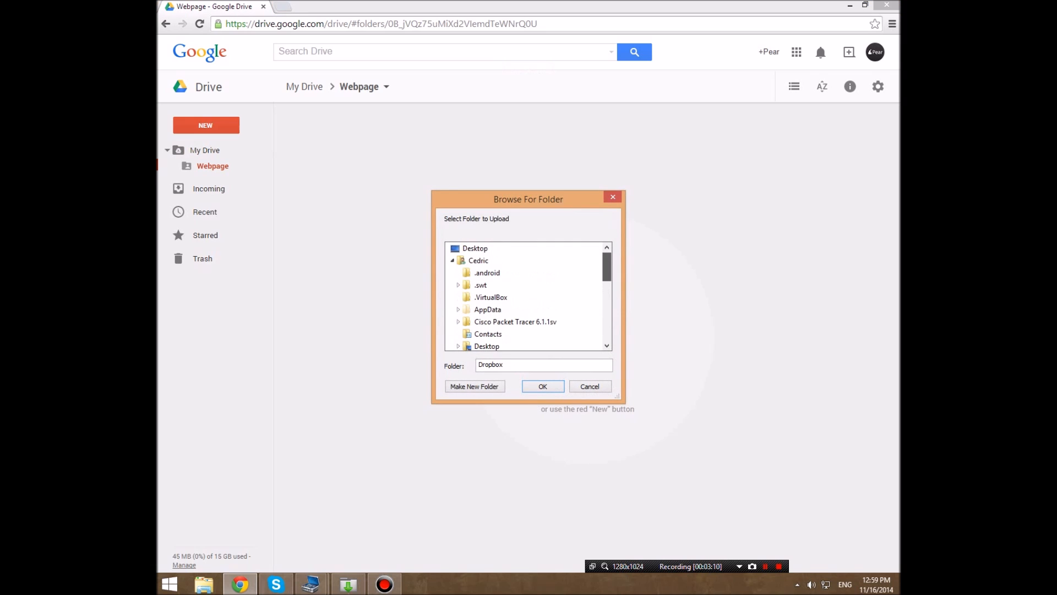
drag(607, 267, 607, 292)
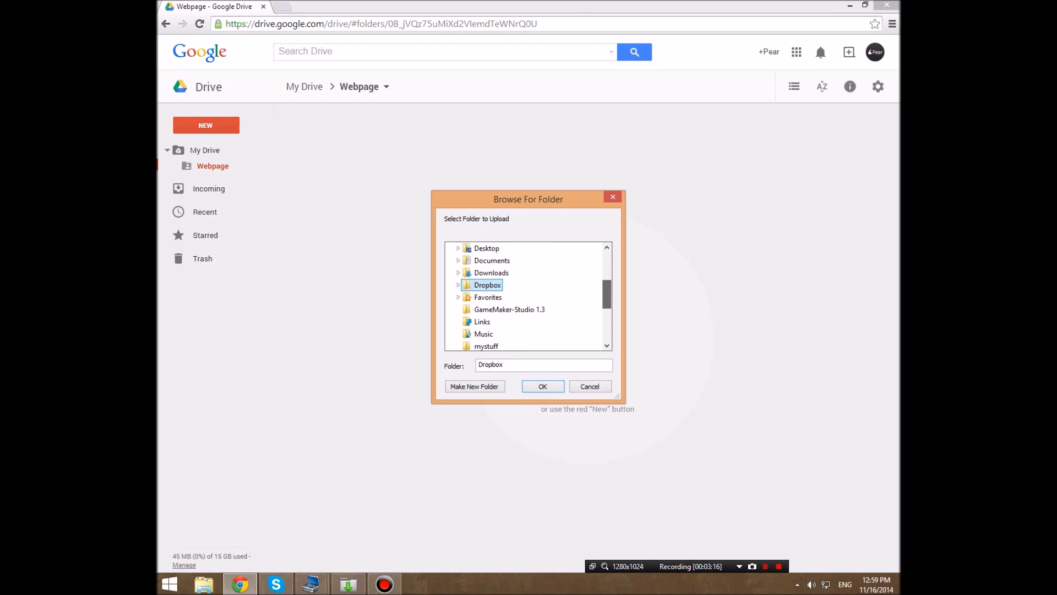
click(457, 260)
drag(606, 278, 606, 301)
double_click(511, 273)
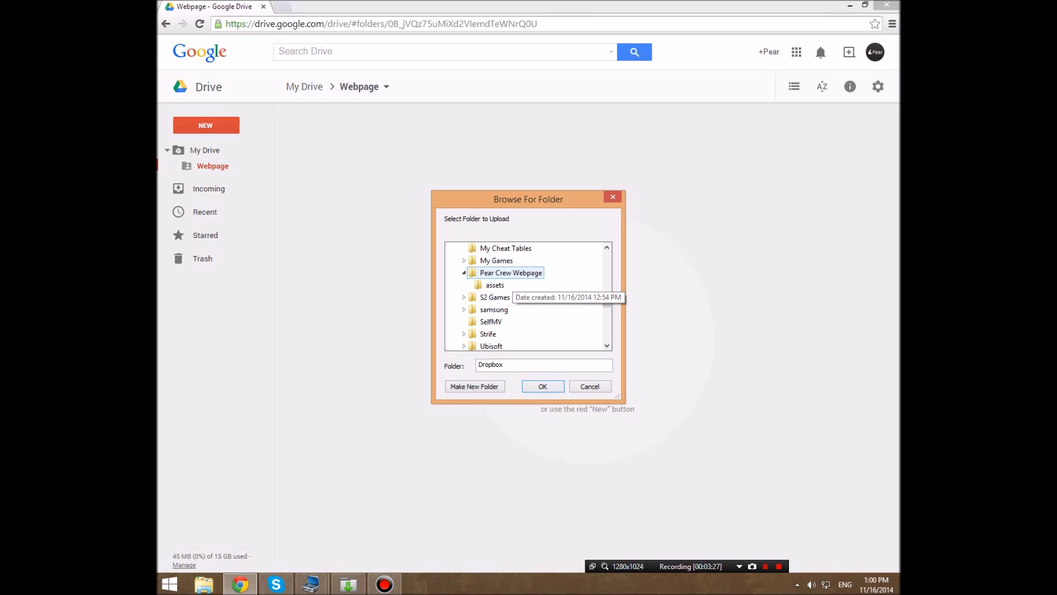
click(512, 273)
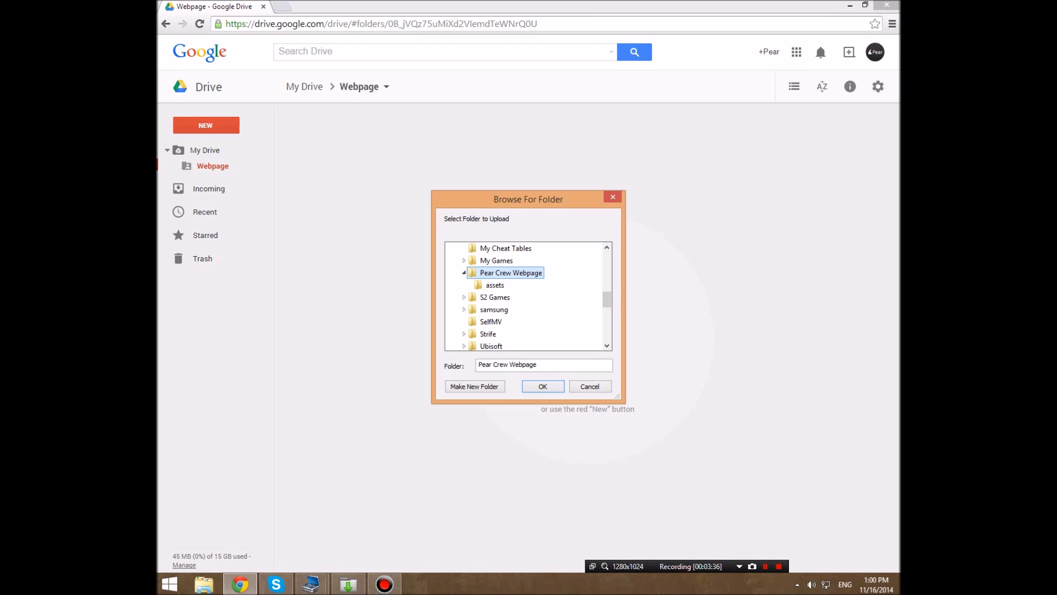
key(Return)
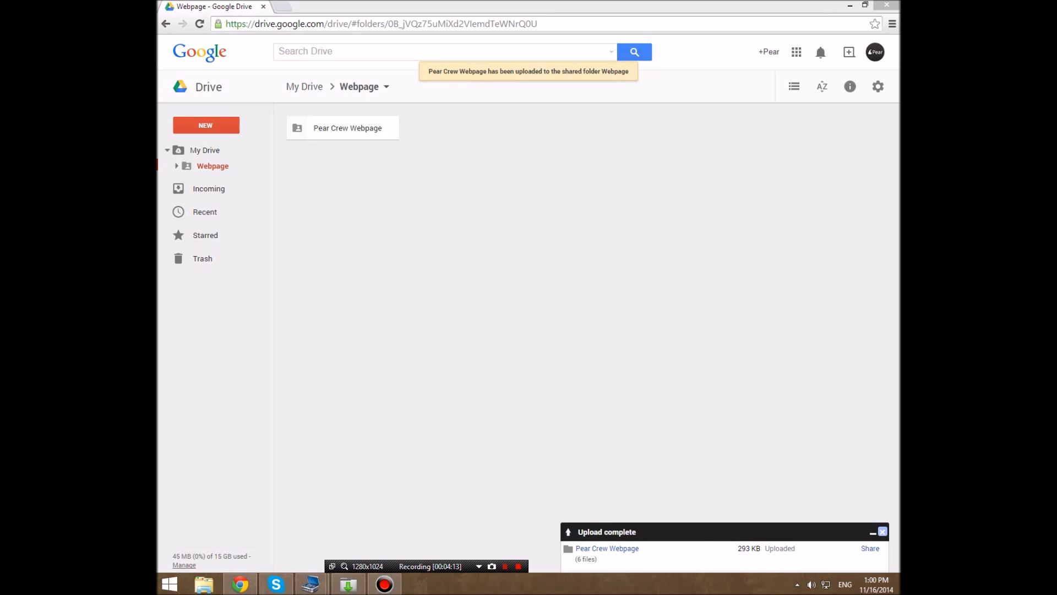
click(882, 531)
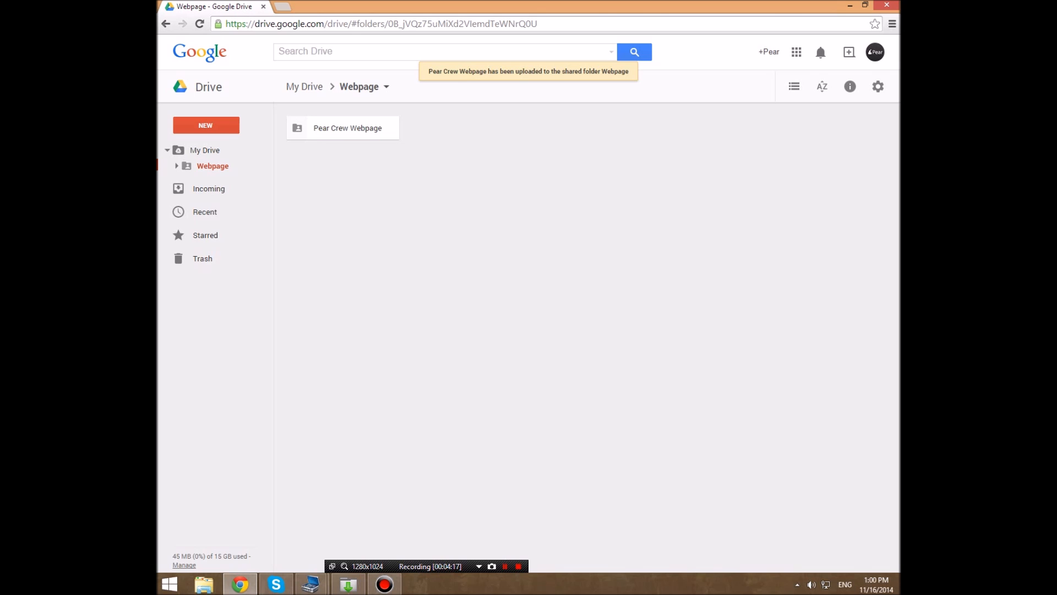
- Open the Pear Crew Webpage folder and preview index.html to look through its source code
click(347, 128)
double_click(347, 127)
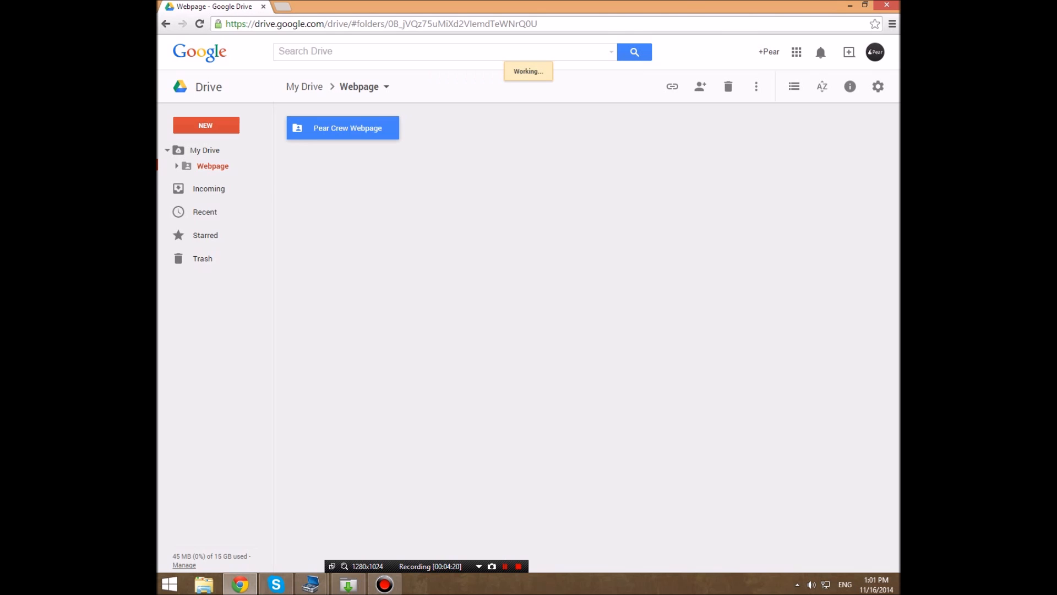
click(465, 220)
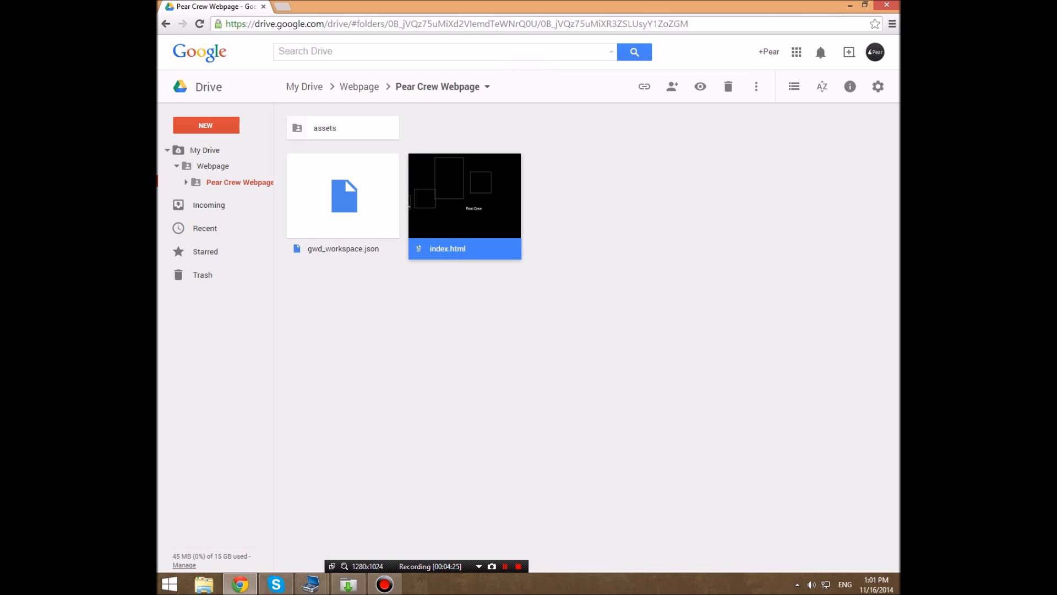
right_click(459, 205)
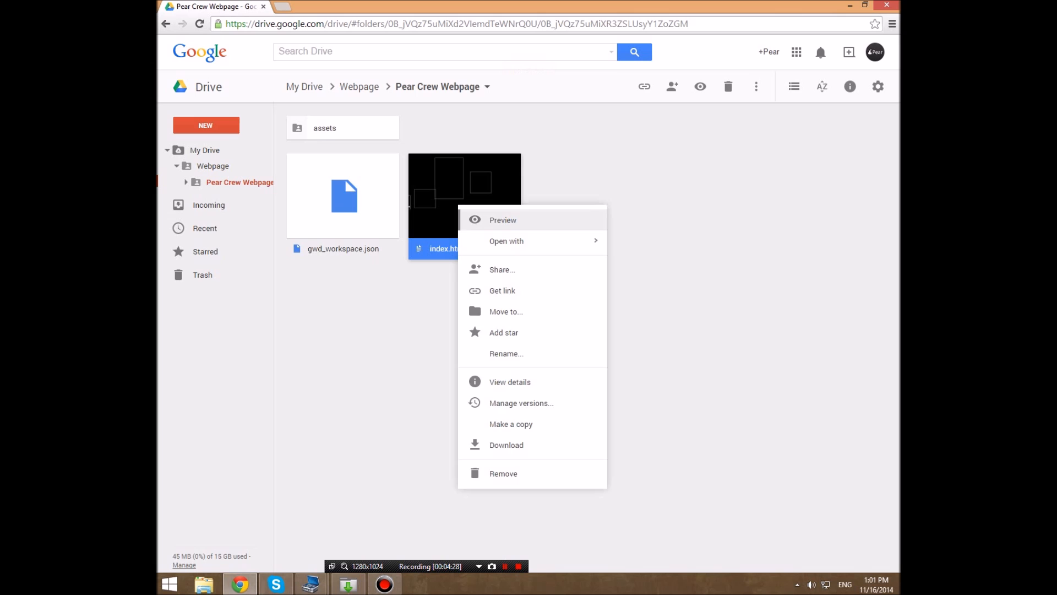
click(503, 220)
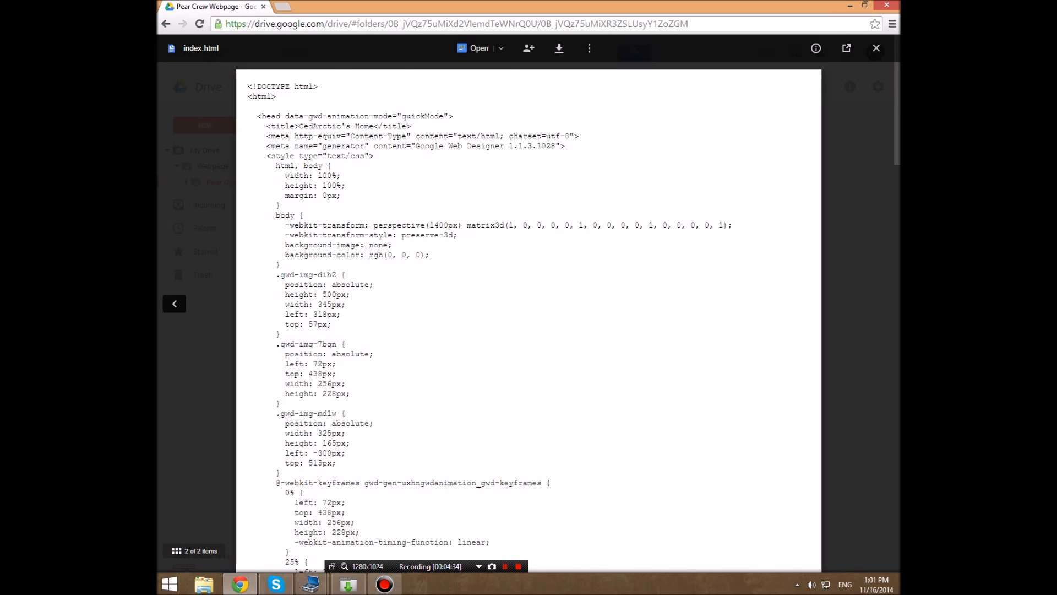
scroll(528, 319, down, 20)
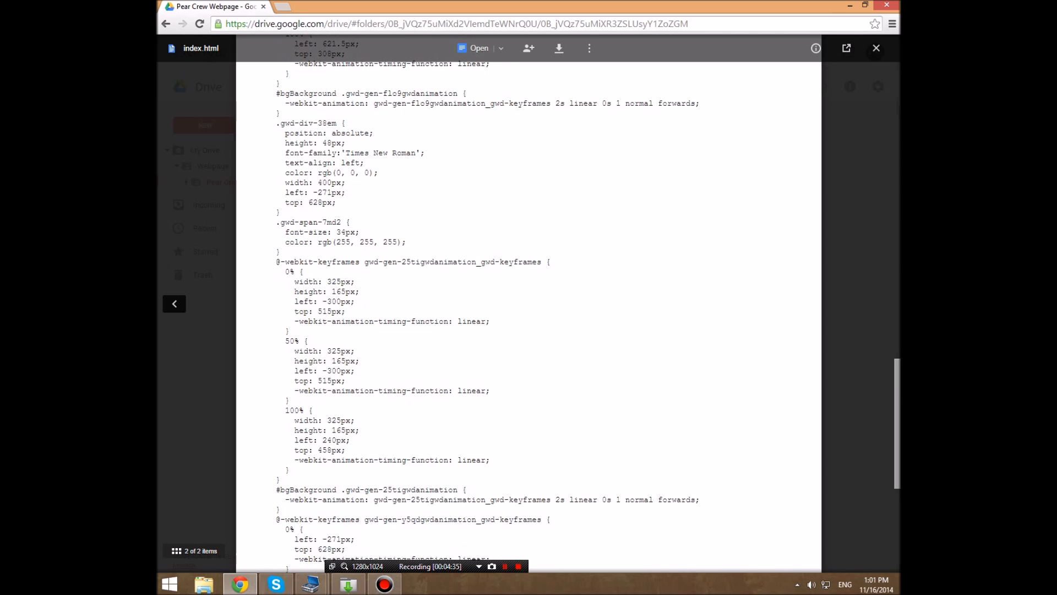
scroll(529, 308, down, 5)
scroll(529, 308, up, 15)
scroll(528, 308, up, 10)
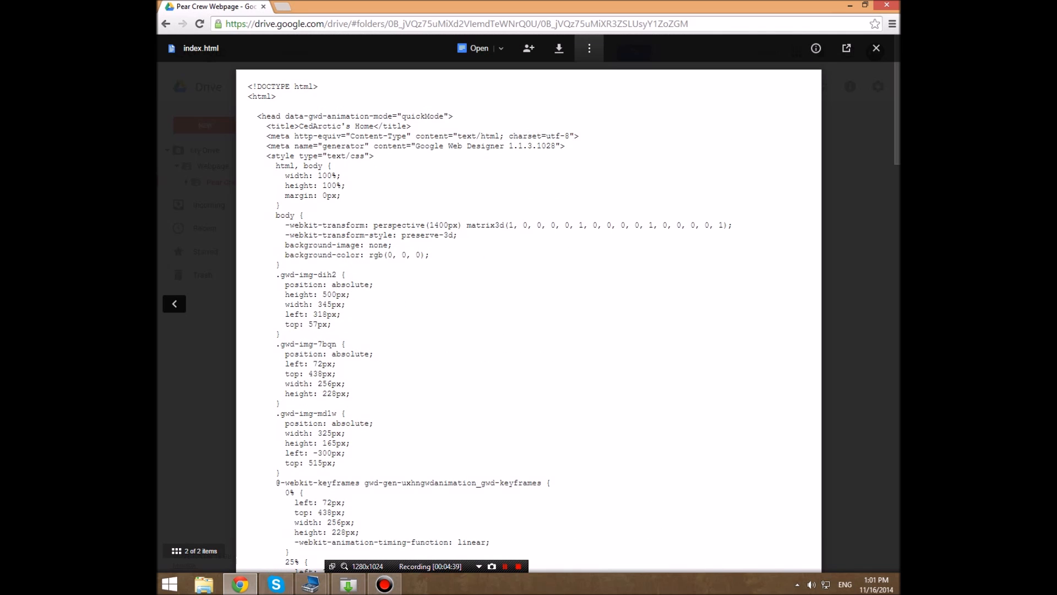
- Copy the Pear Crew Webpage folder's ID, the part after the last slash of the Drive address
click(368, 23)
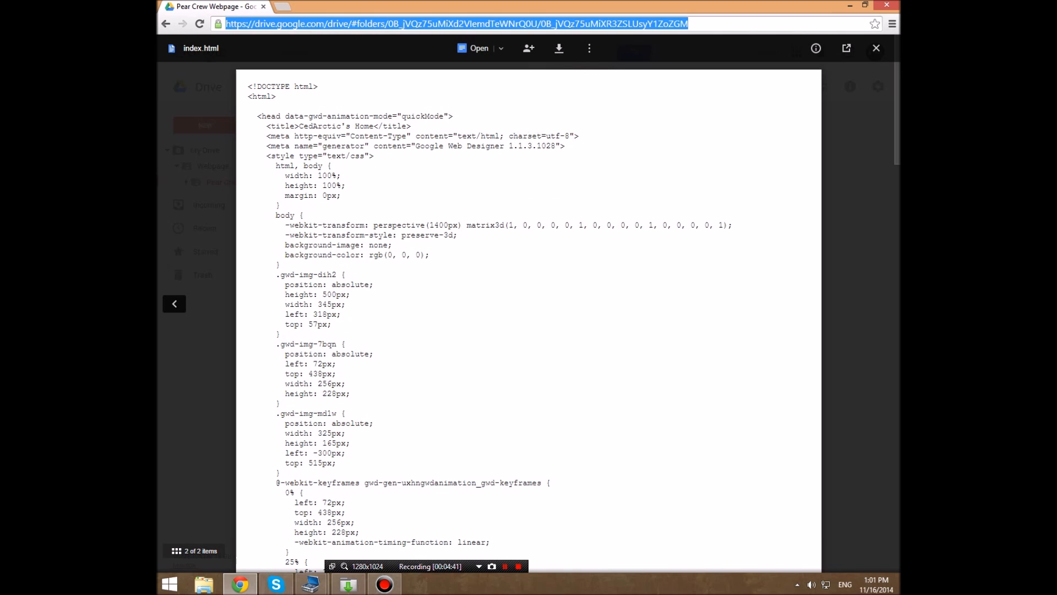
click(368, 23)
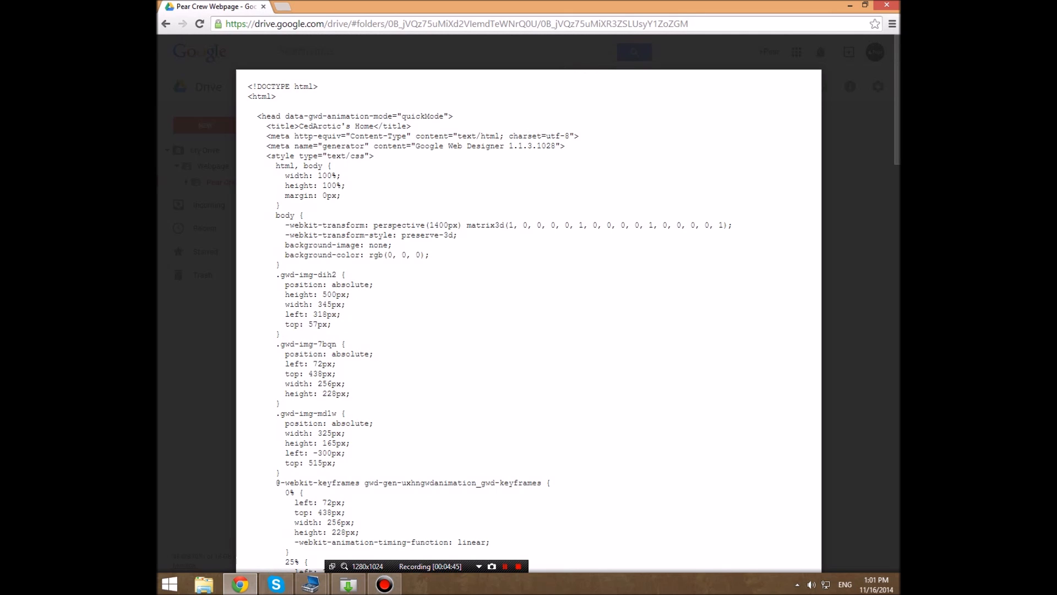
drag(225, 23, 541, 24)
click(689, 24)
right_click(552, 23)
click(578, 65)
- Load googledrive.com/host/ followed by the copied folder ID in a new browser tab
key(ctrl+t)
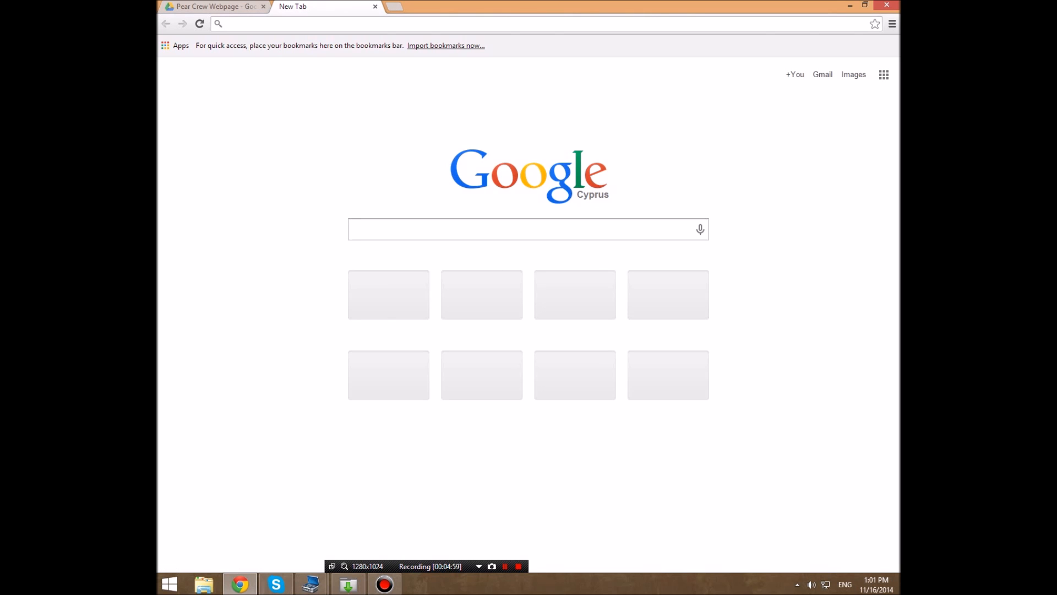
text(googe)
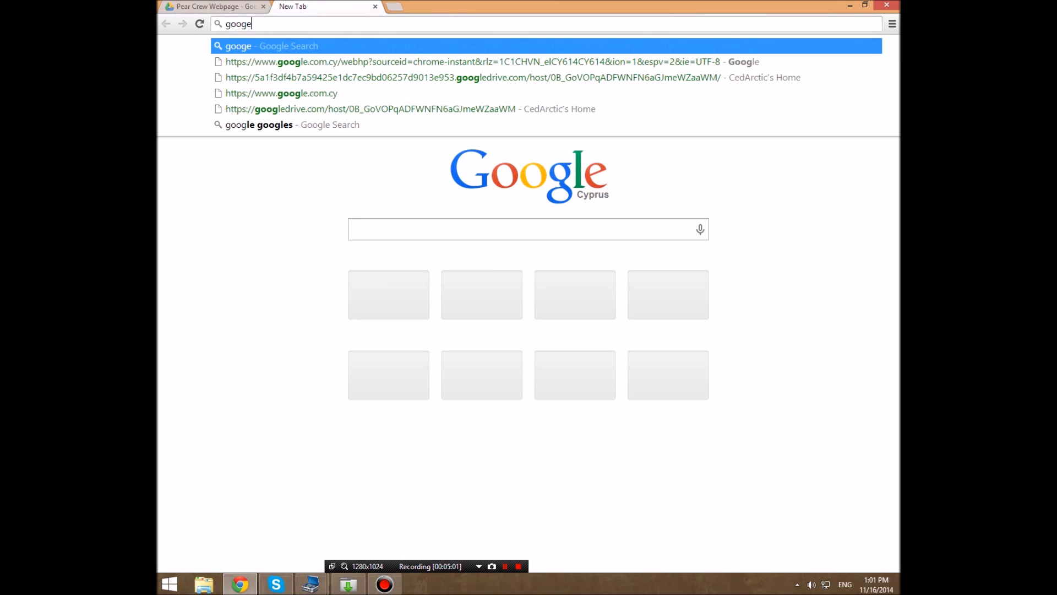
key(BackSpace)
text(ledriv)
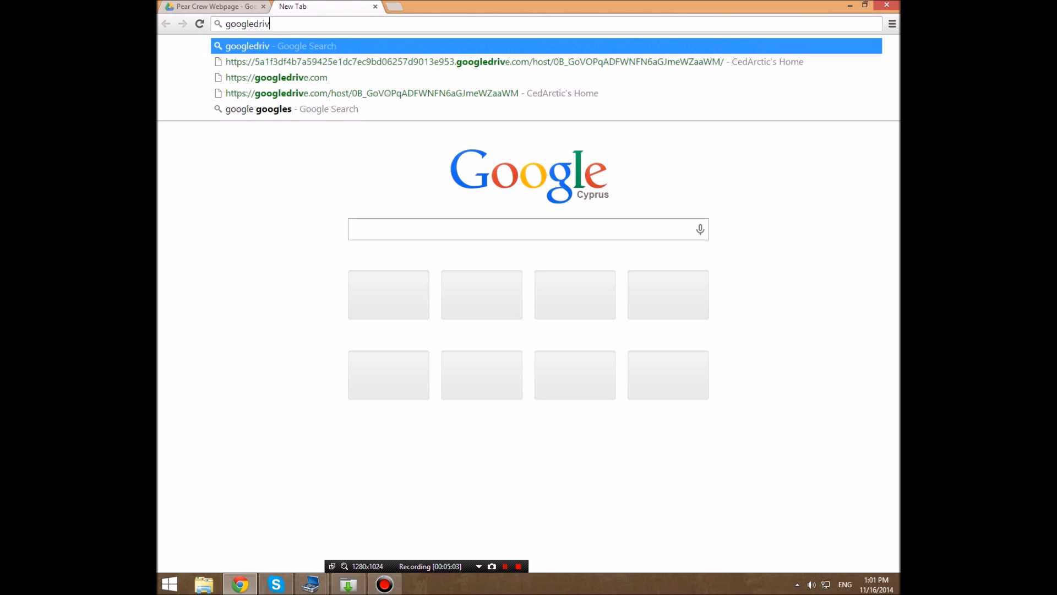
text(e.com/host/)
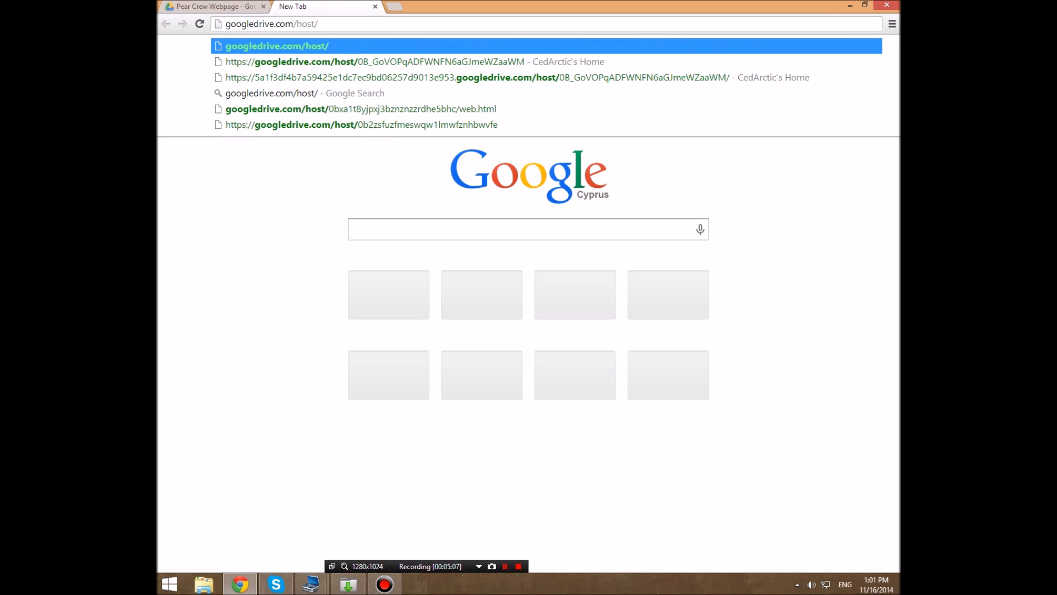
key(ctrl+v)
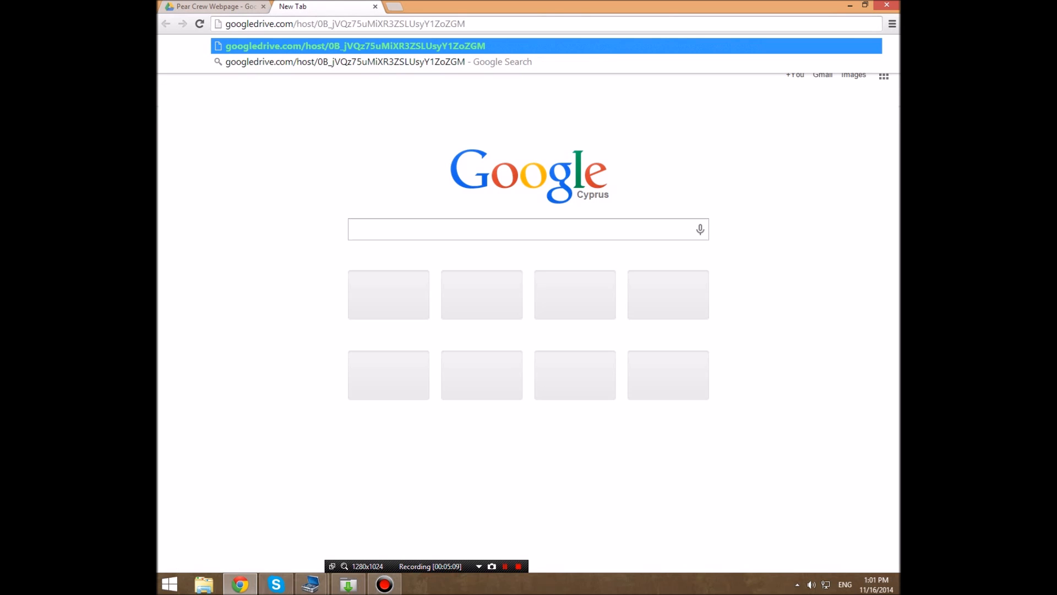
drag(467, 24, 435, 23)
key(Return)
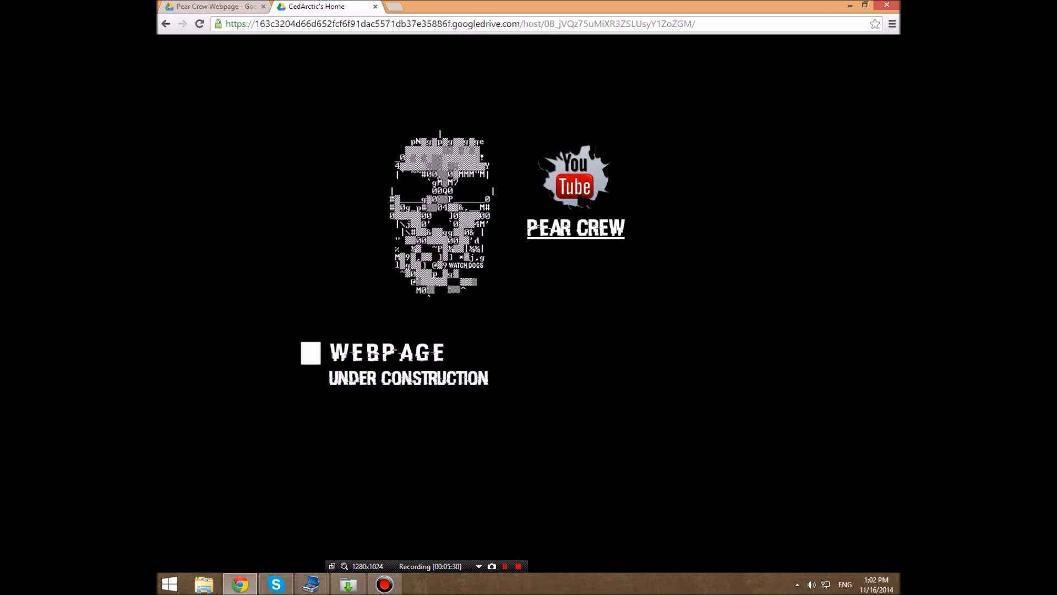
- Replace the hosted page's long address with googledrive.com/host/ followed by the copied folder ID
drag(226, 24, 696, 24)
click(700, 24)
key(ctrl+a)
text(go)
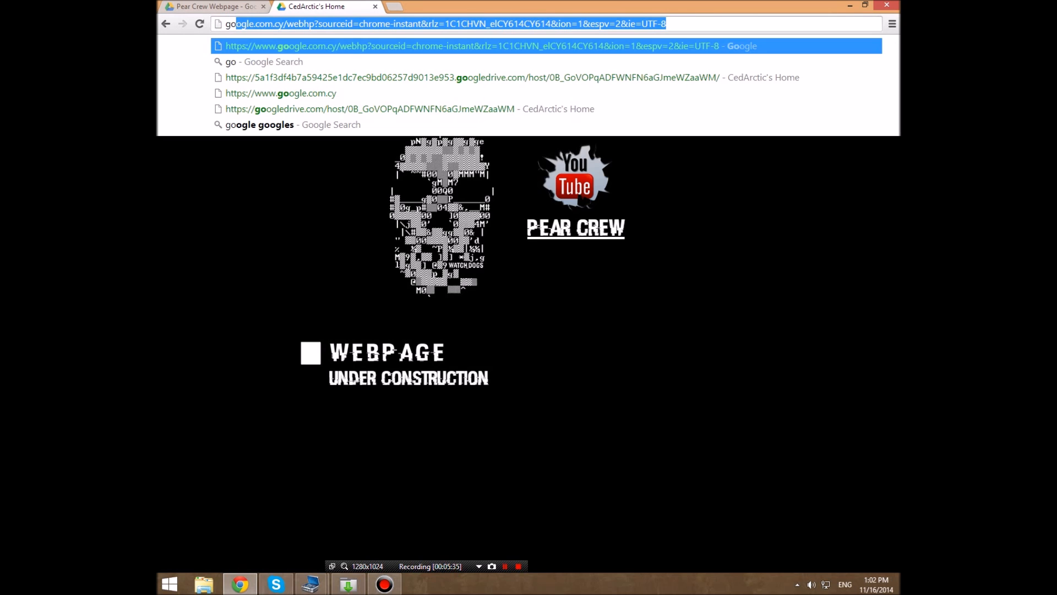
text(ogledrive.coi)
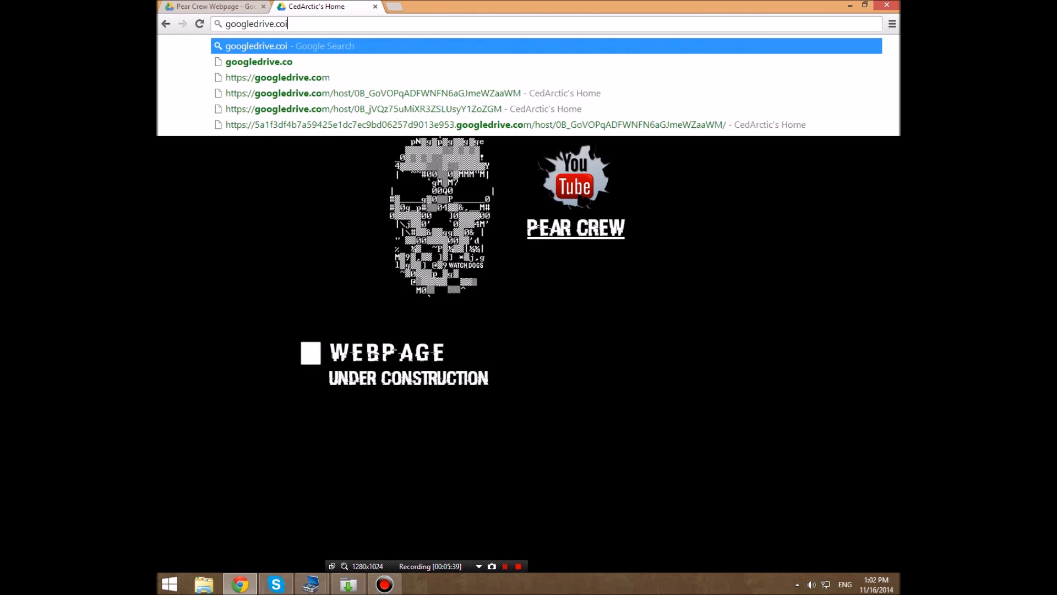
key(BackSpace)
text(m/h)
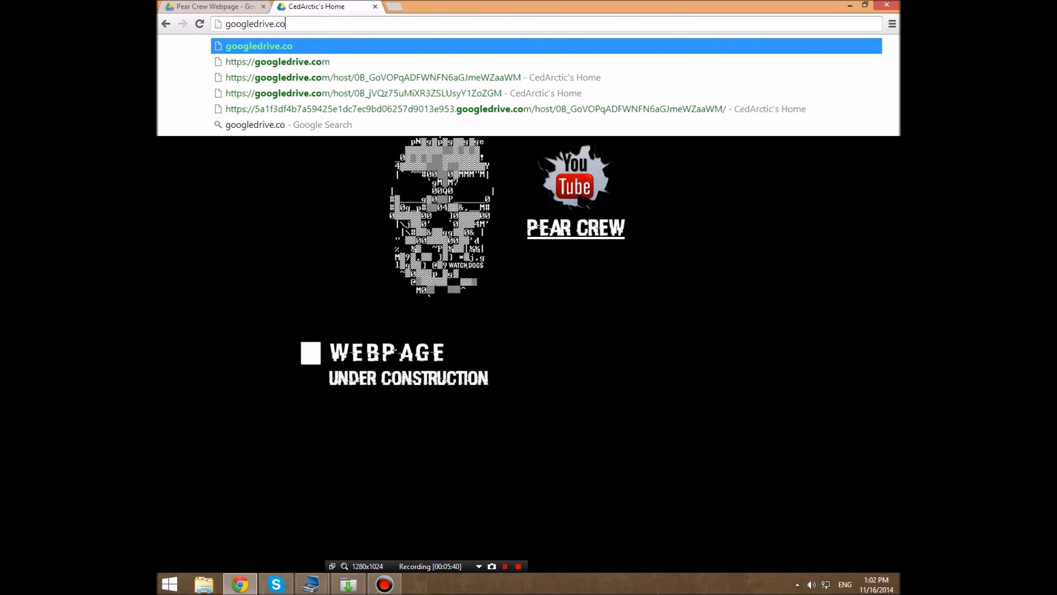
text(ost/)
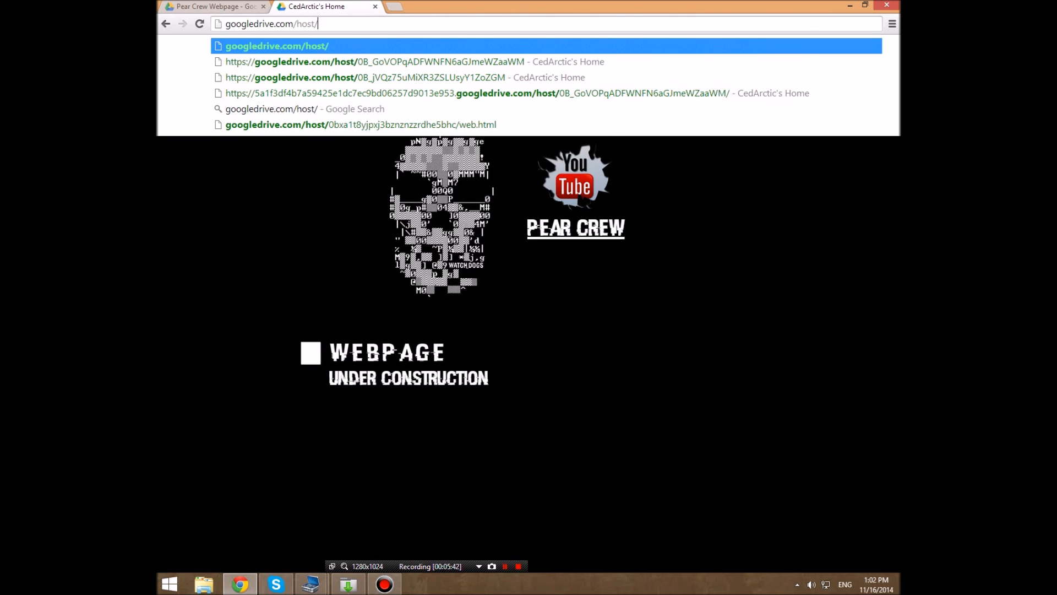
key(ctrl+v)
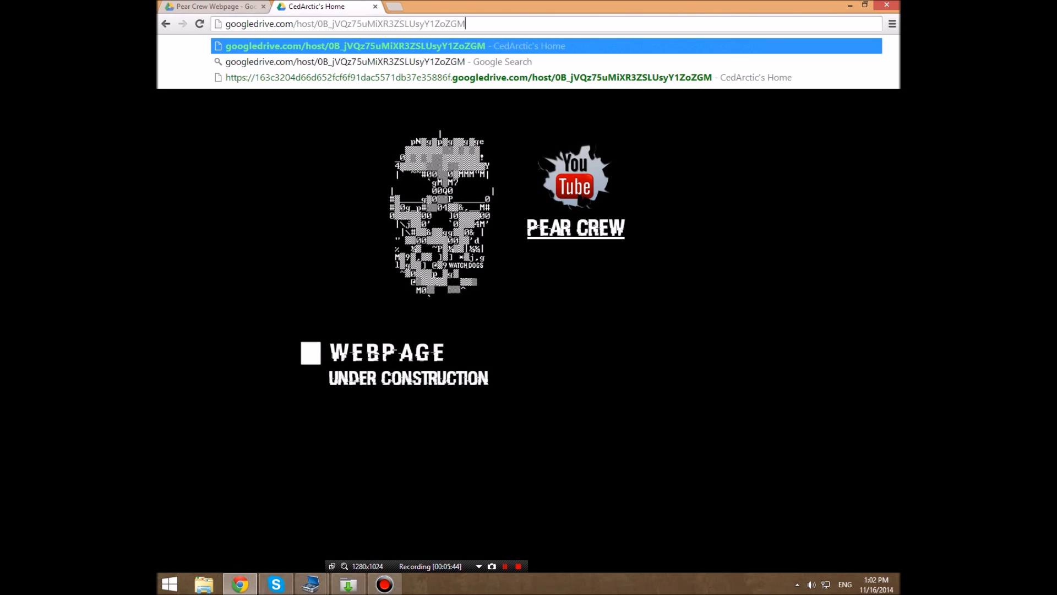
- Copy the complete short googledrive.com/host address and load the hosted page from it
key(shift+Left)
key(shift+Left)
key(shift+Left)
key(shift+Left)
key(shift+Left)
key(shift+Left)
key(shift+Left)
key(shift+Left)
key(shift+Left)
key(shift+Left)
key(shift+Left)
key(shift+Left)
key(shift+Left)
key(shift+Left)
key(shift+Left)
key(shift+Left)
key(shift+Left)
key(shift+Left)
key(shift+Left)
key(shift+Left)
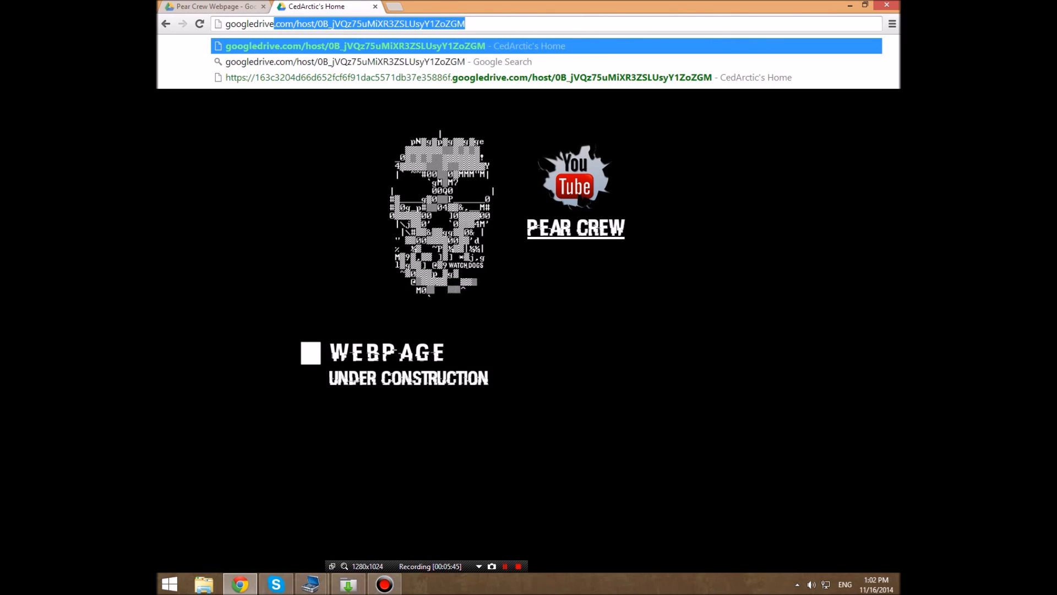
right_click(249, 24)
click(266, 67)
click(265, 24)
key(Return)
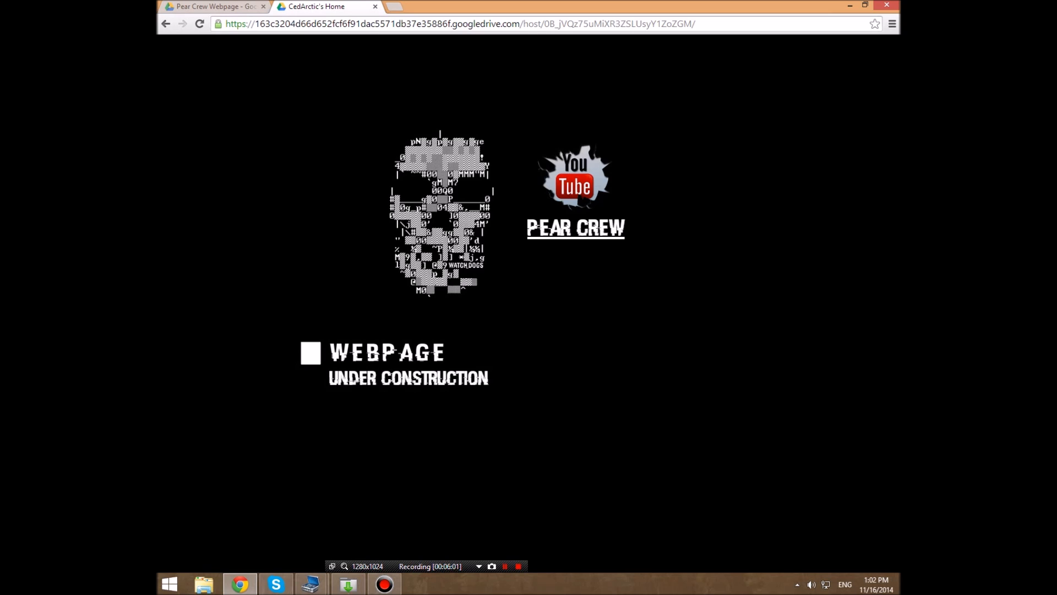
- Search Google for dot tk in a new tab and open the Dot TK - Free Domains for All site
key(ctrl+t)
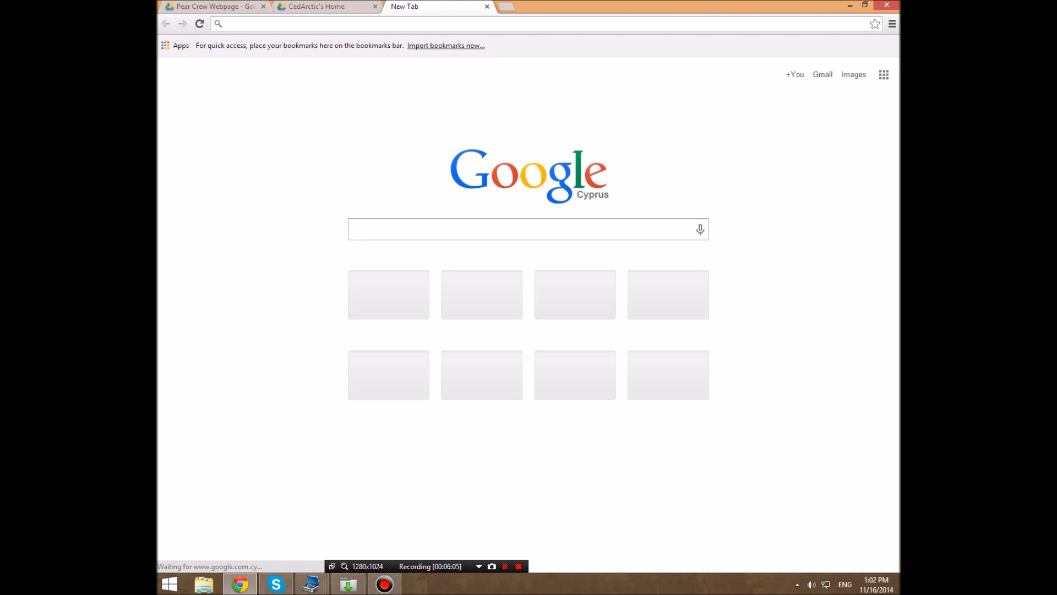
text(dot t)
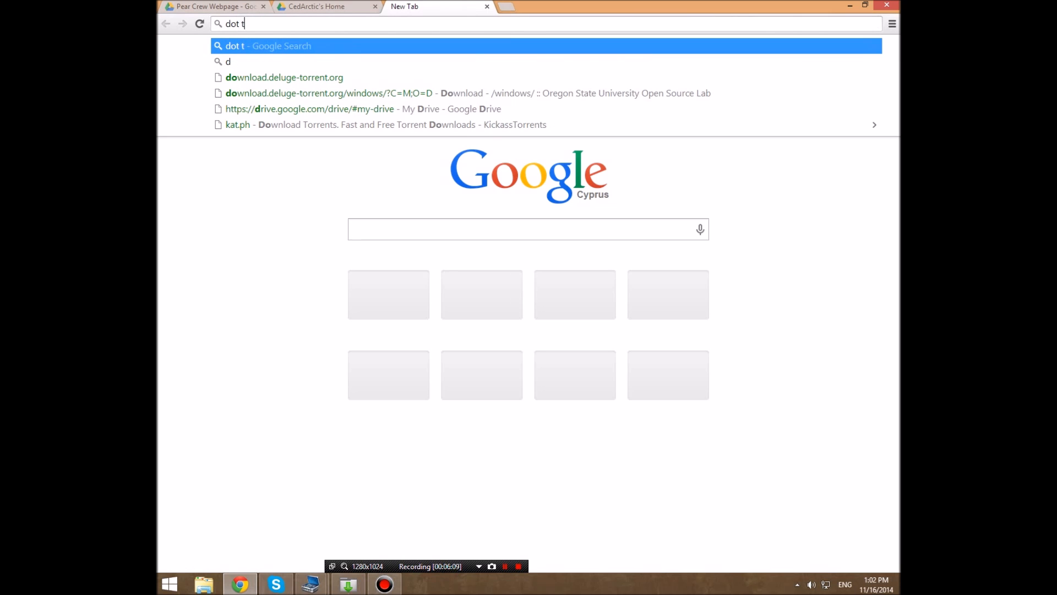
text(k)
key(Return)
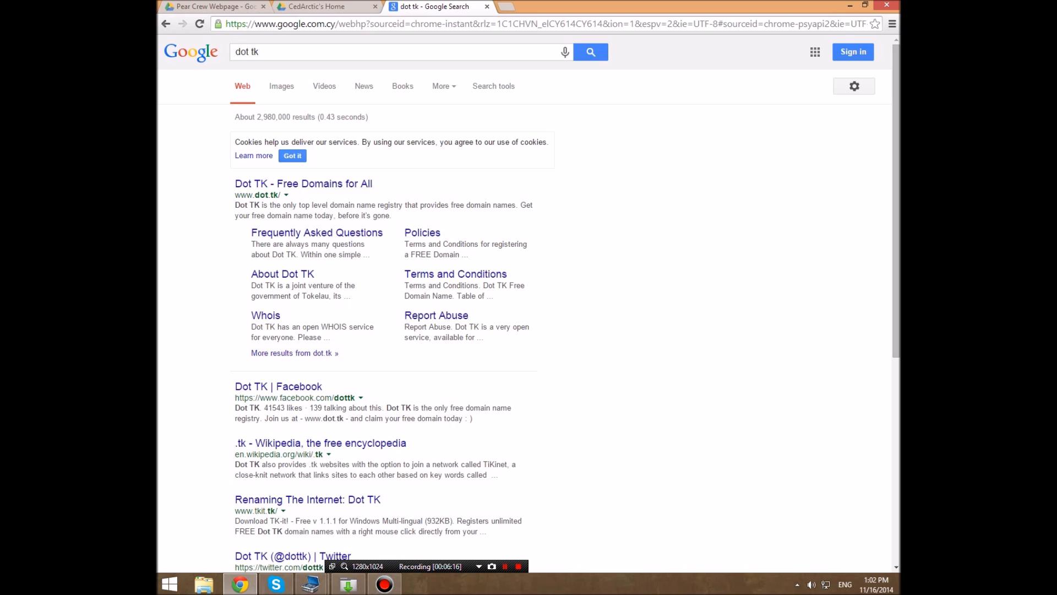
click(304, 184)
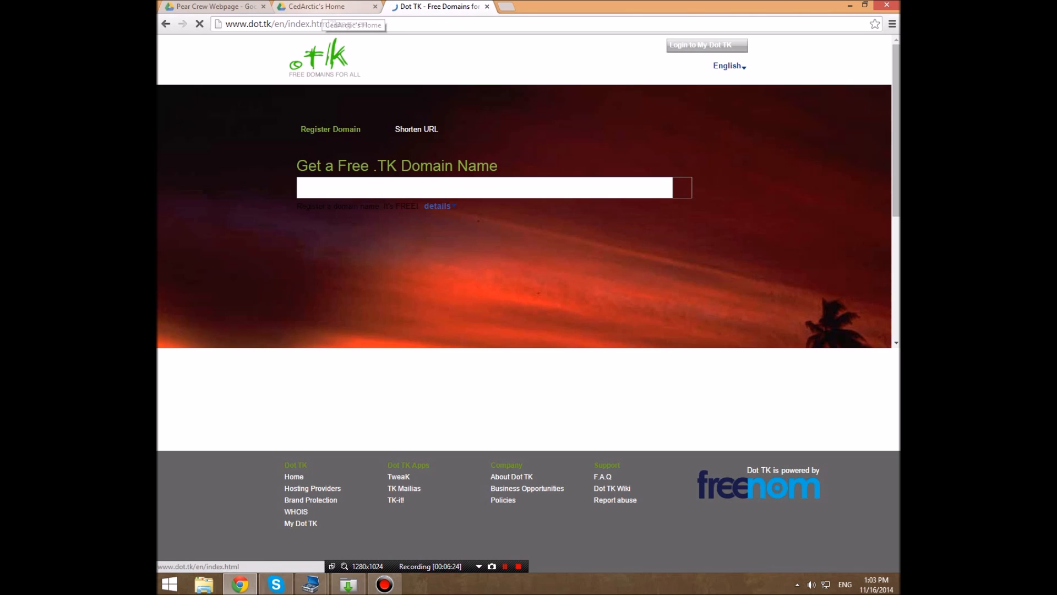
- Return to the Pear Crew Webpage folder in Google Drive and close the index.html preview
click(321, 7)
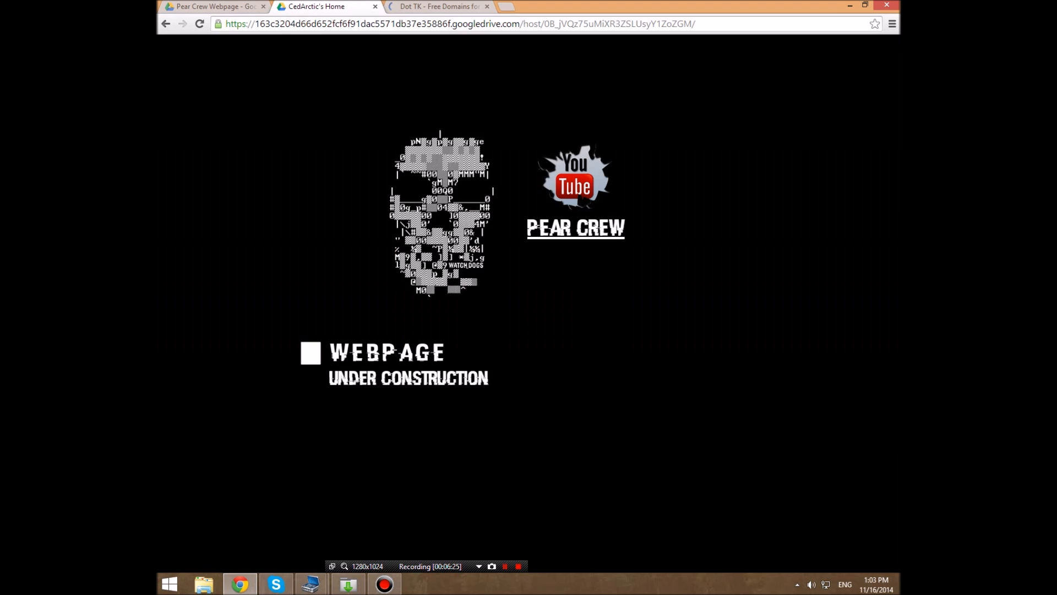
click(237, 7)
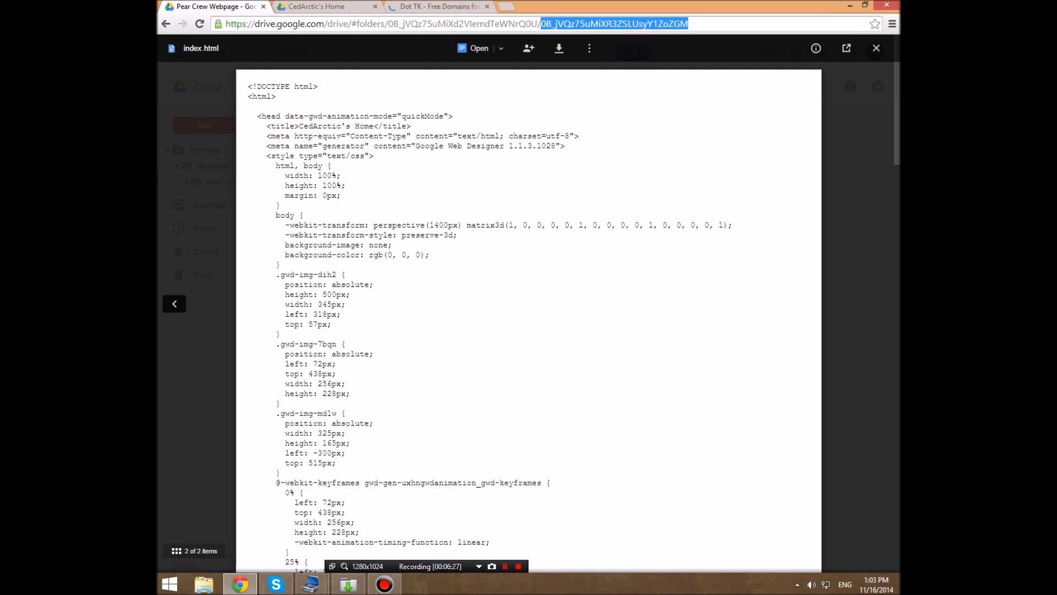
click(876, 48)
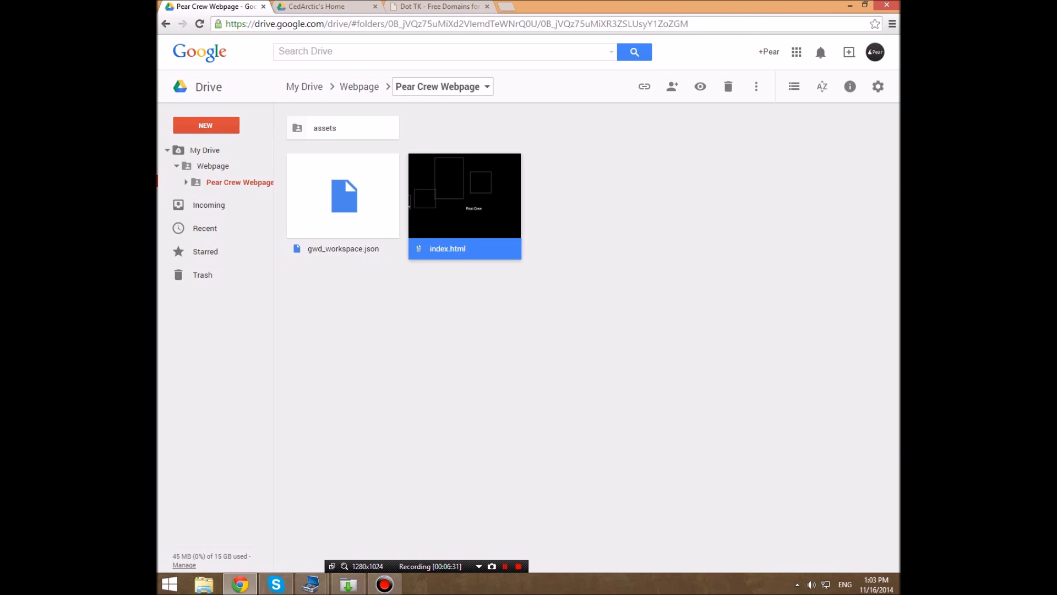
- Switch back to the Dot TK site and start registering the free domain name pearcrew
click(444, 7)
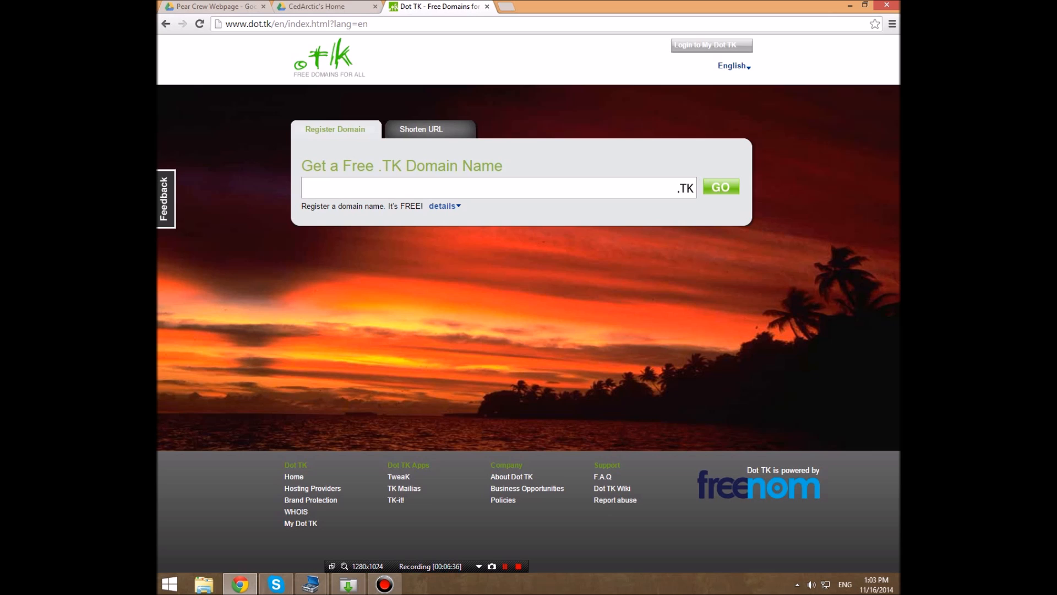
text(pearcrew)
key(Return)
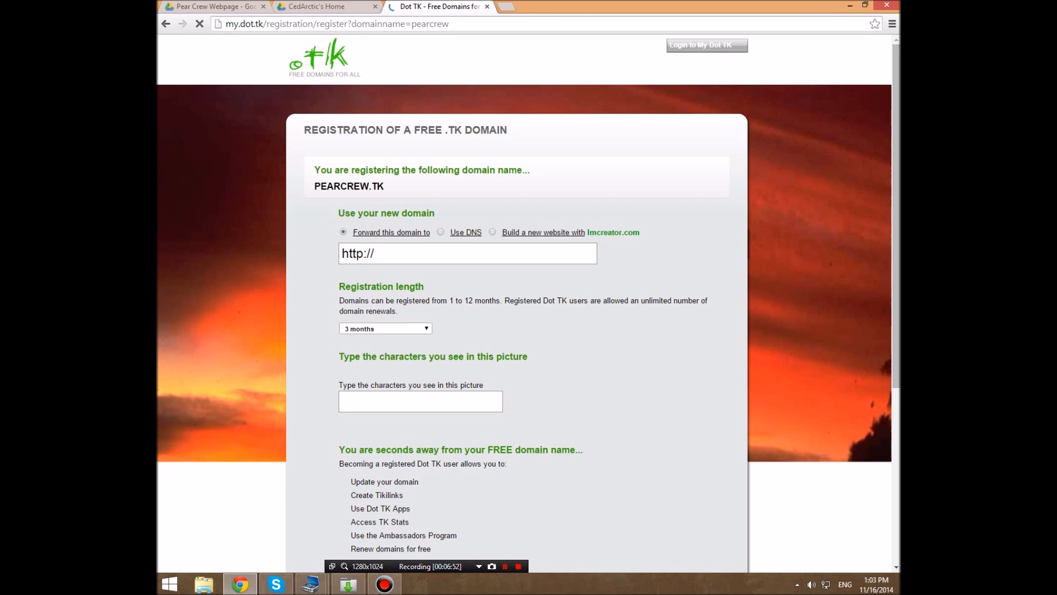
drag(384, 187, 314, 186)
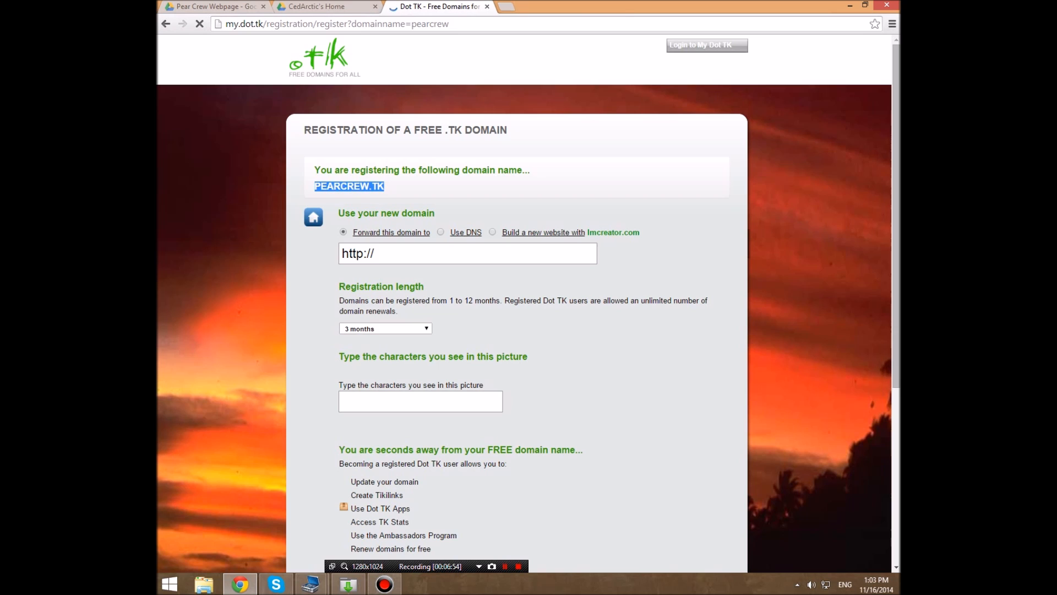
click(316, 187)
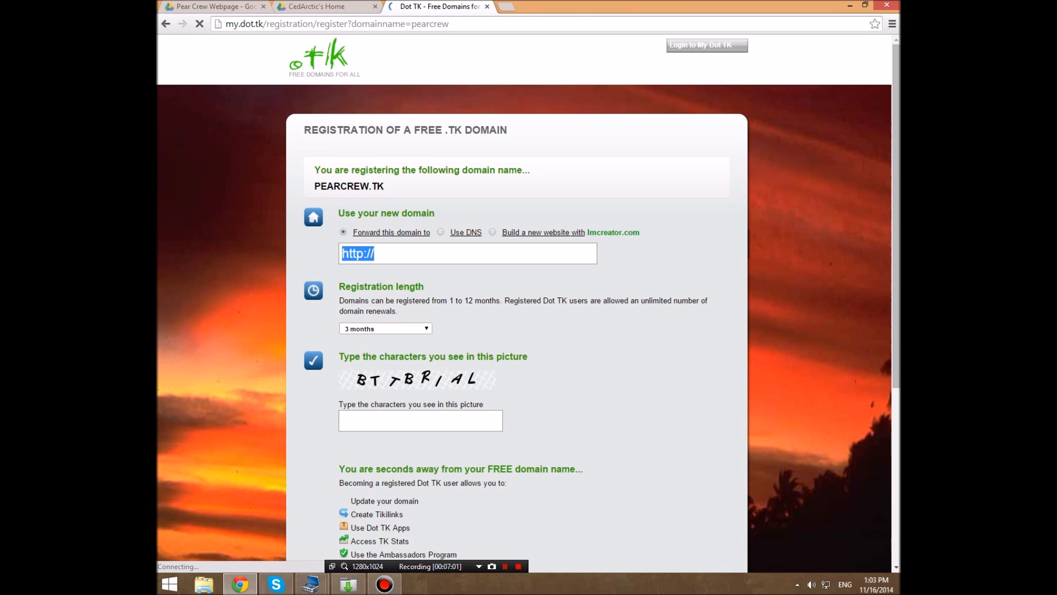
key(BackSpace)
key(ctrl+v)
drag(413, 254, 337, 254)
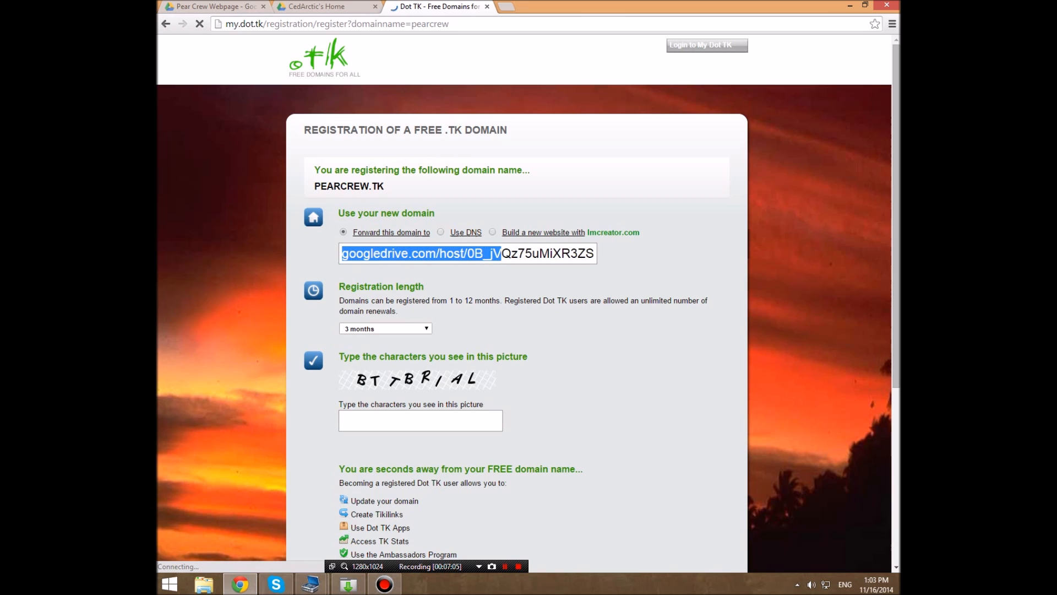
click(371, 253)
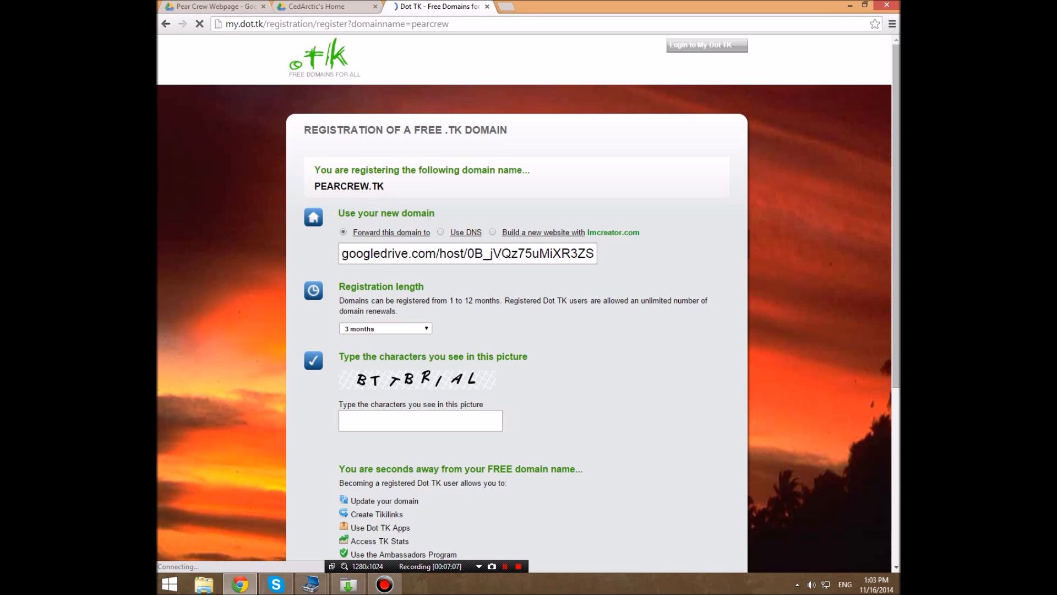
text(http://)
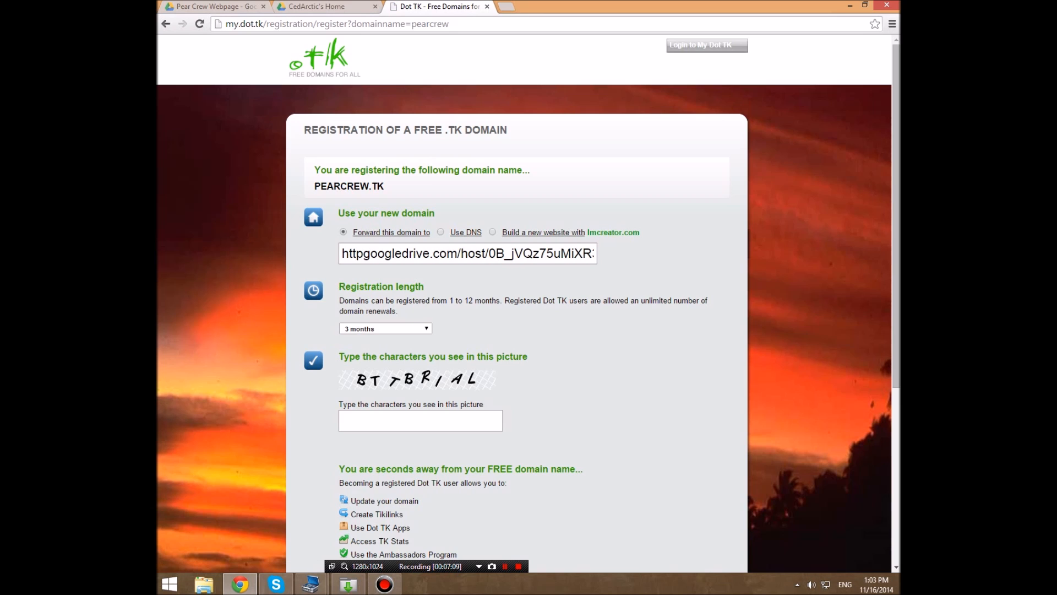
- Check the googledrive.com/host forwarding address through to its end
drag(433, 254, 597, 253)
click(487, 254)
click(592, 254)
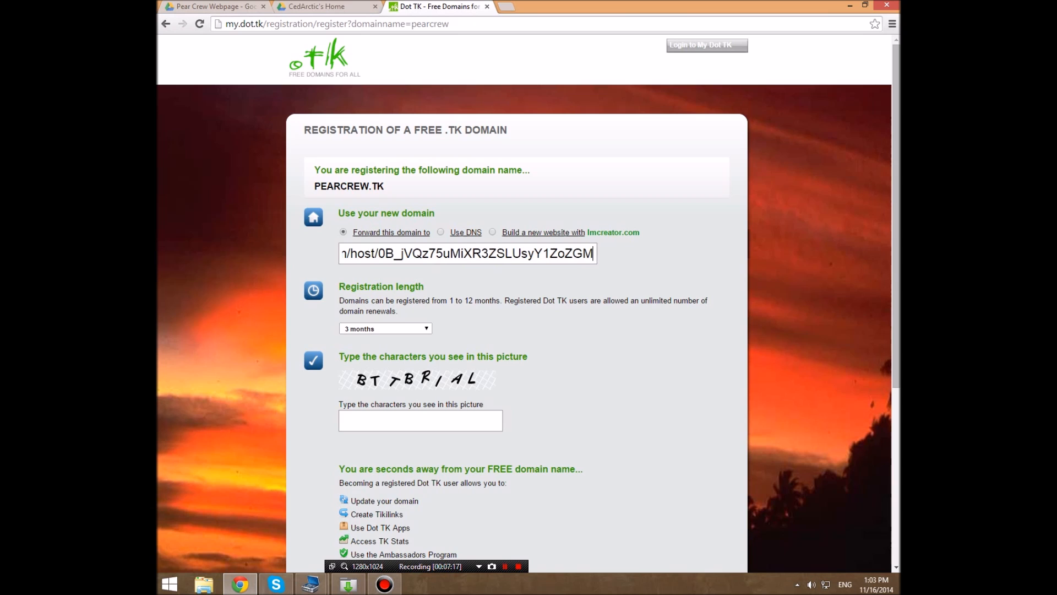
- Set the domain's registration length to 1 month
click(385, 329)
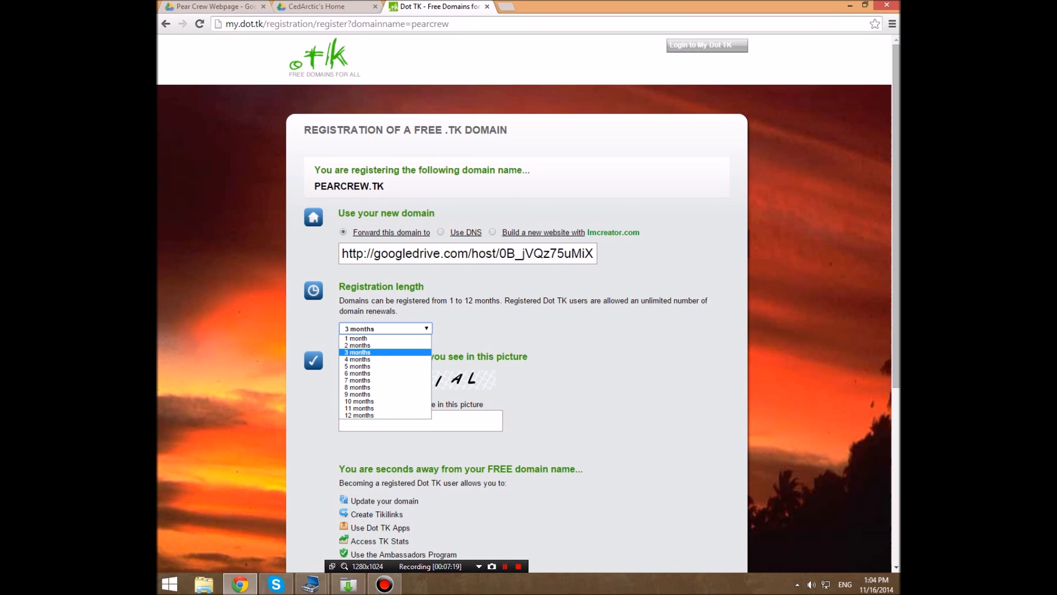
click(357, 339)
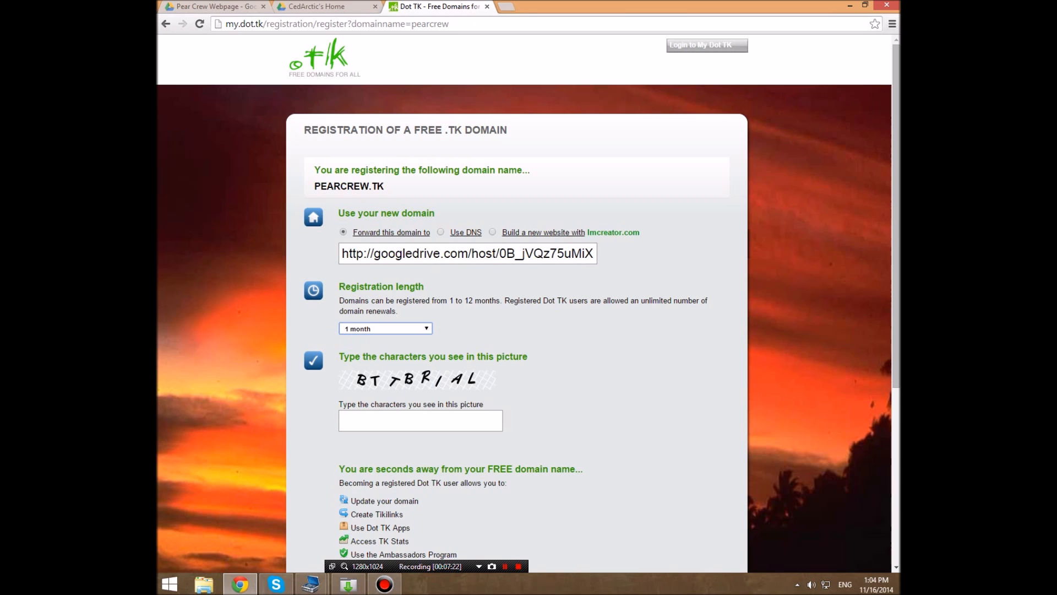
click(386, 329)
click(359, 415)
click(386, 329)
click(357, 339)
- Enter the verification characters shown in the picture and submit the registration of the free domain
text(BTTBr)
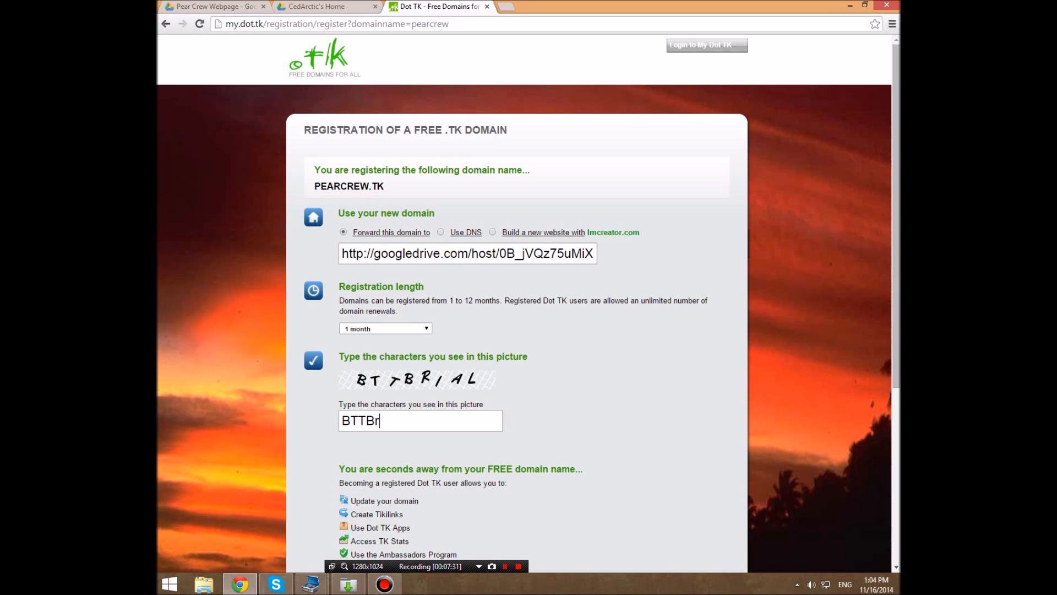
key(BackSpace)
text(RIAL)
scroll(528, 303, down, 4)
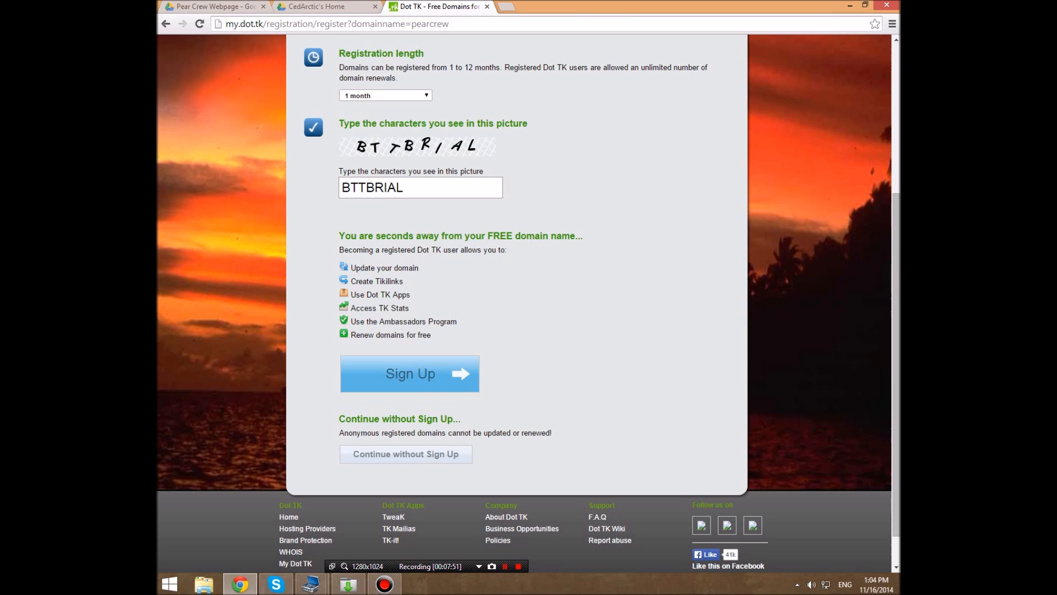
click(410, 374)
scroll(516, 303, up, 4)
scroll(516, 303, down, 5)
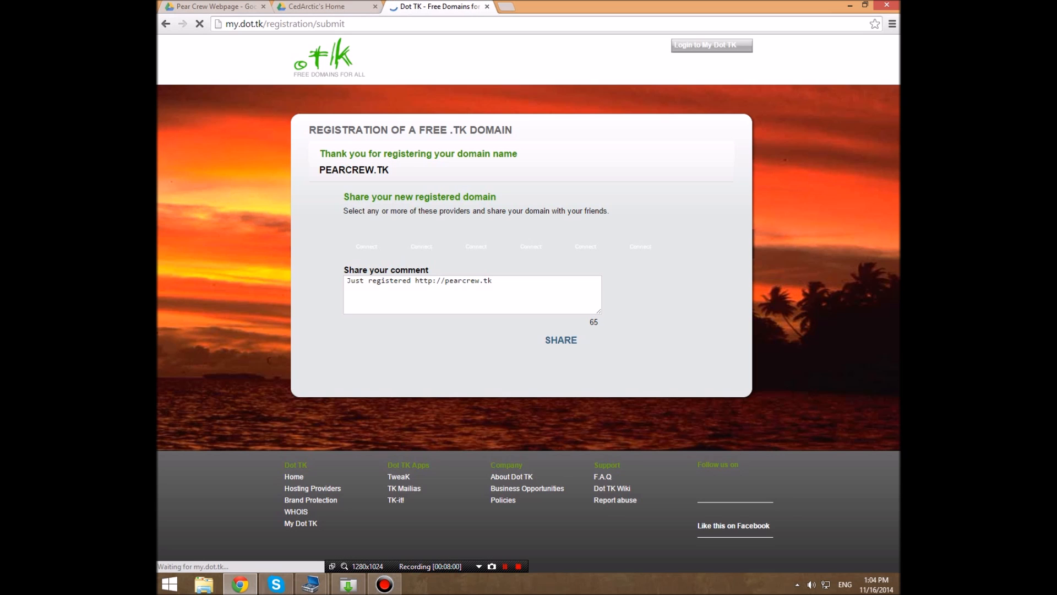
- Open pearcrew.tk in a new tab to test the domain forwarding
drag(495, 282, 420, 281)
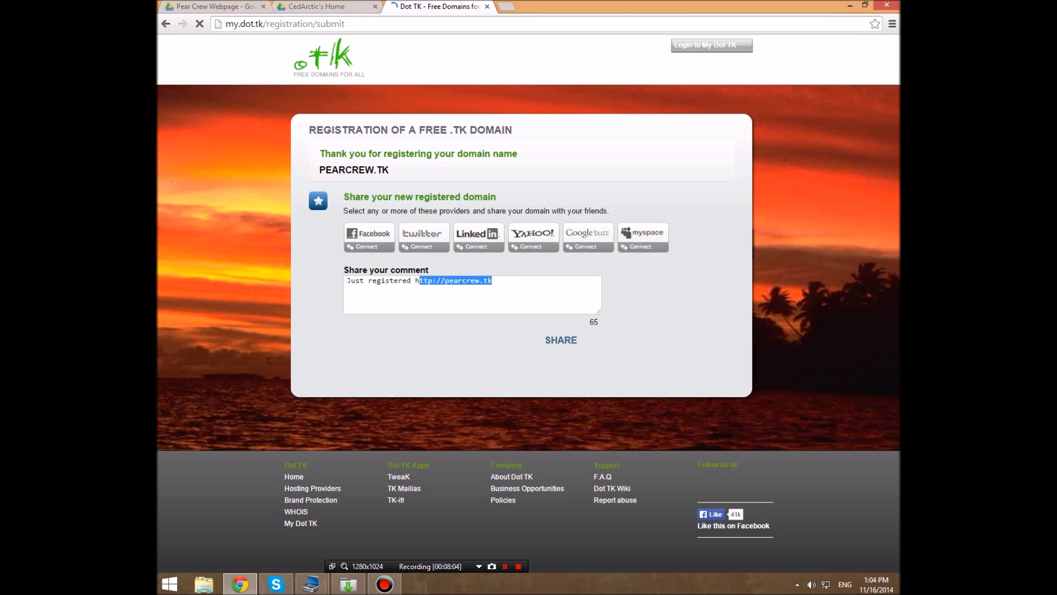
click(494, 282)
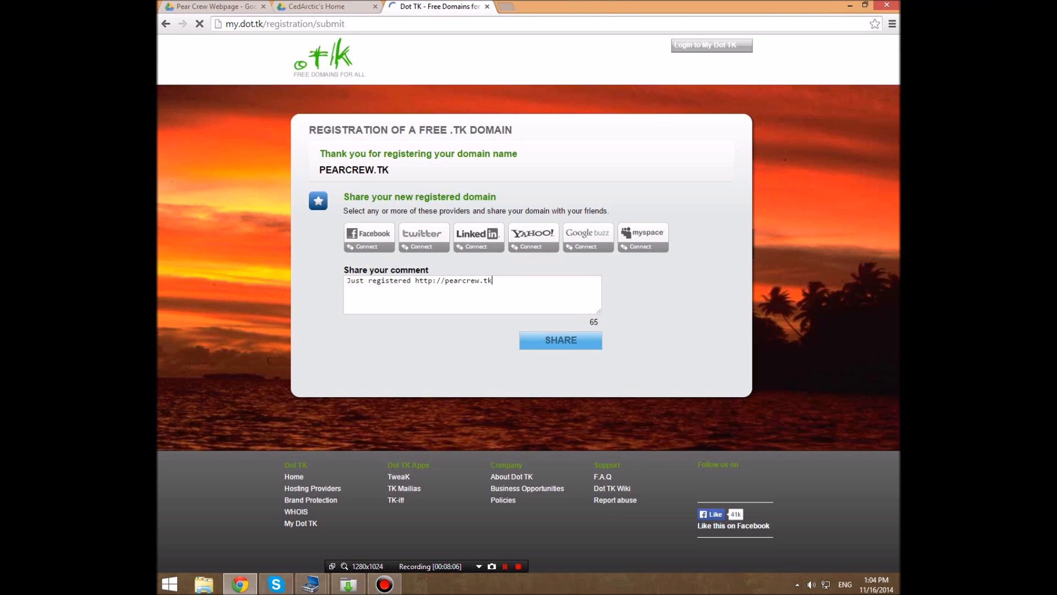
click(507, 6)
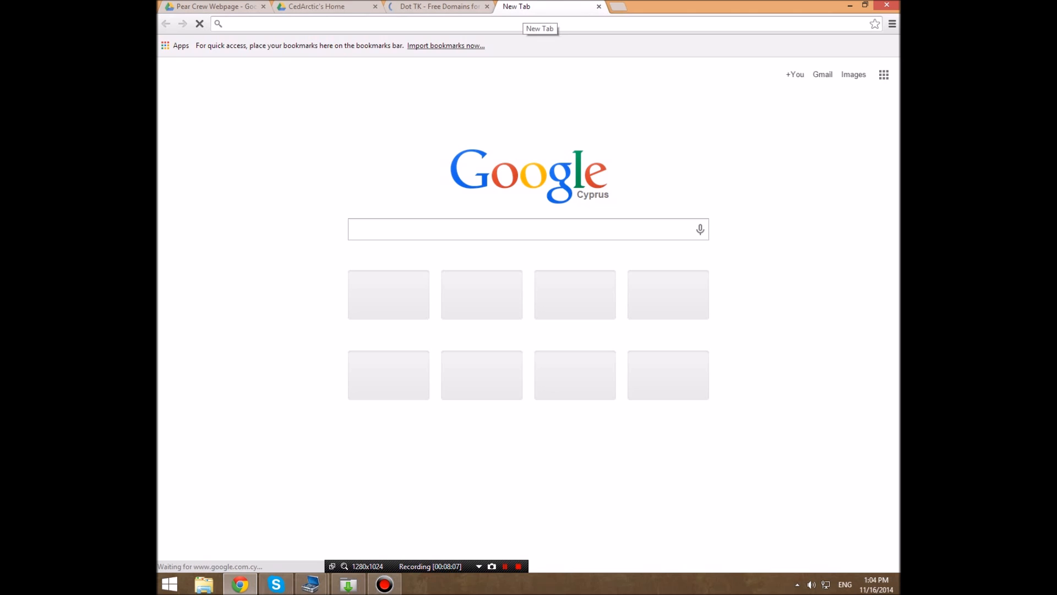
text(pearcrew.tk)
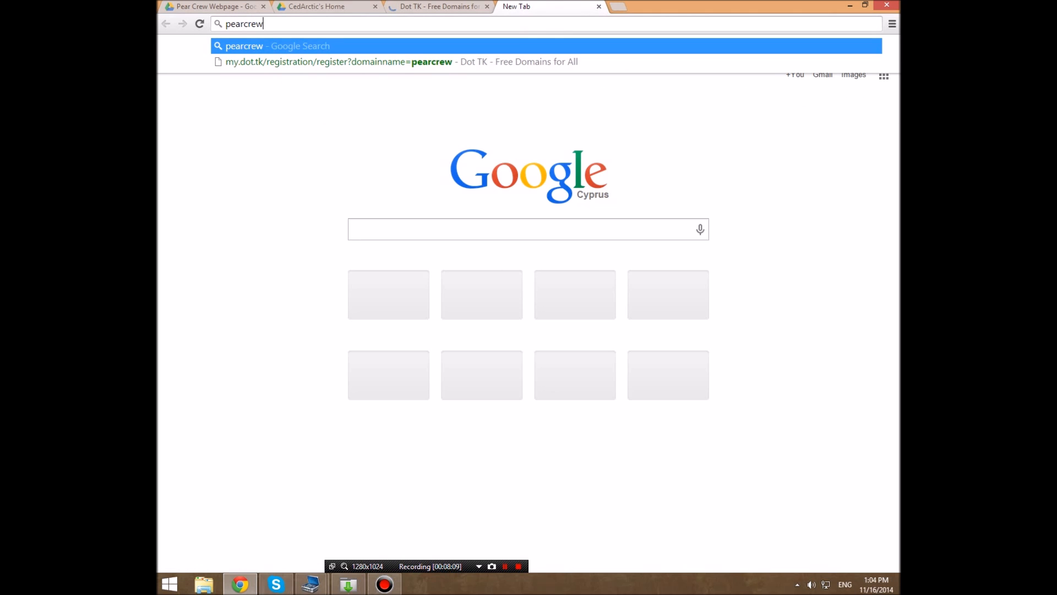
key(Return)
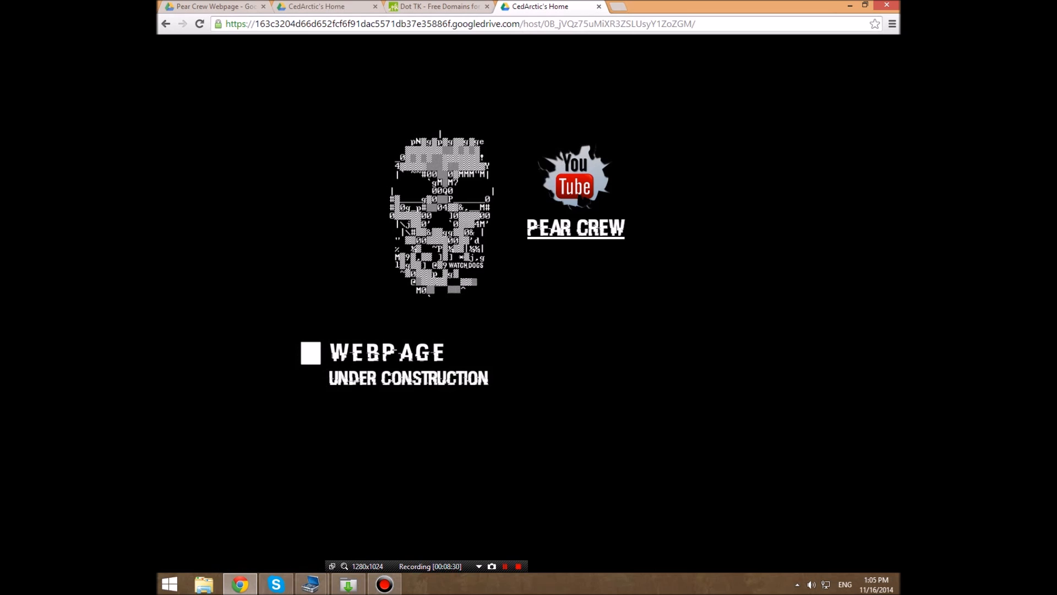
- Follow the Pear Crew link on the hosted page to check that it leads to the YouTube channel
click(575, 228)
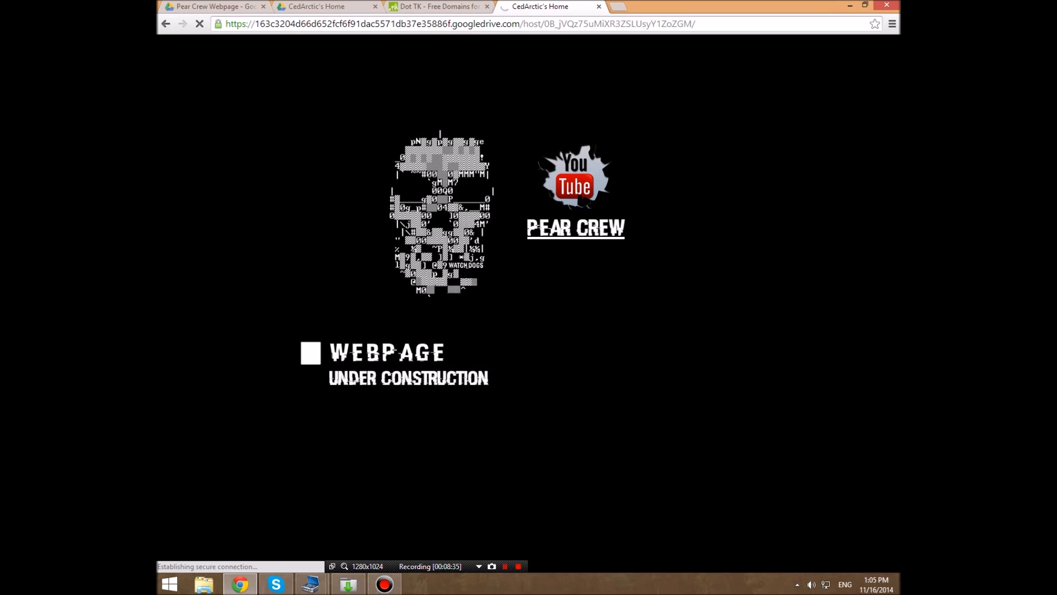
click(434, 7)
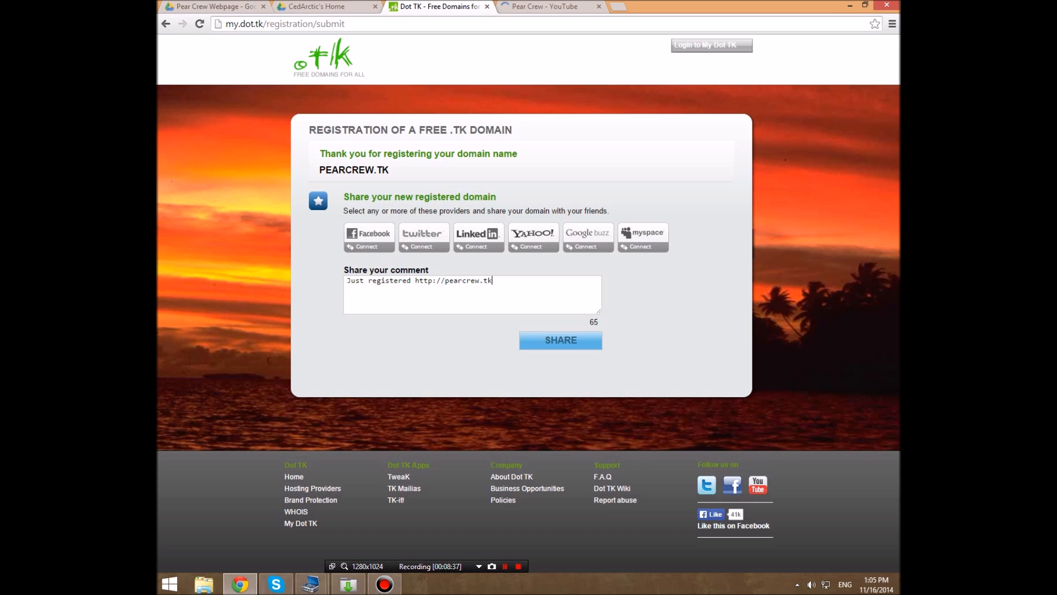
key(ctrl+Tab)
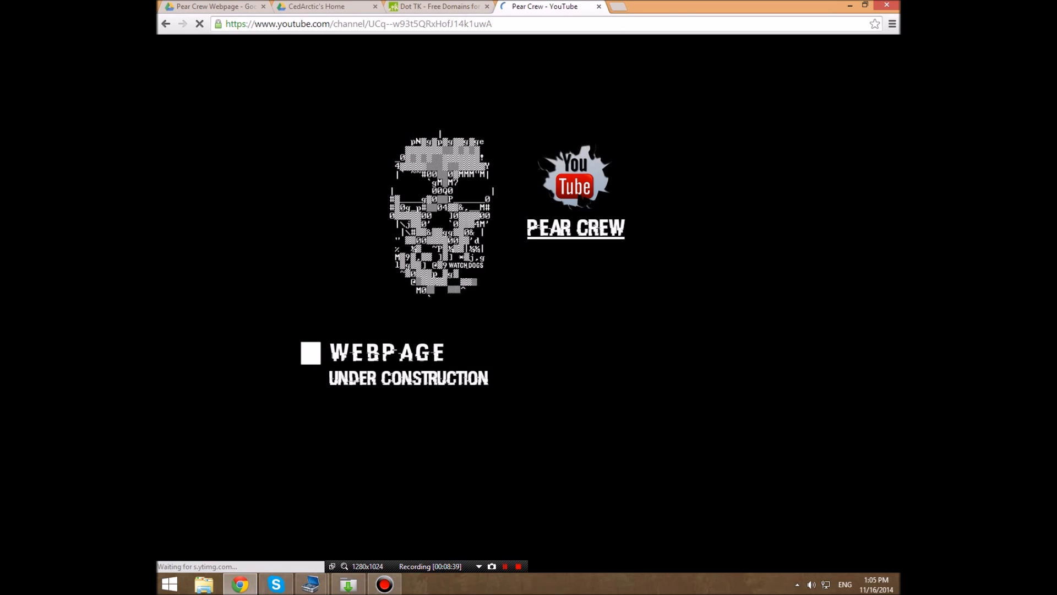
key(ctrl+shift+Tab)
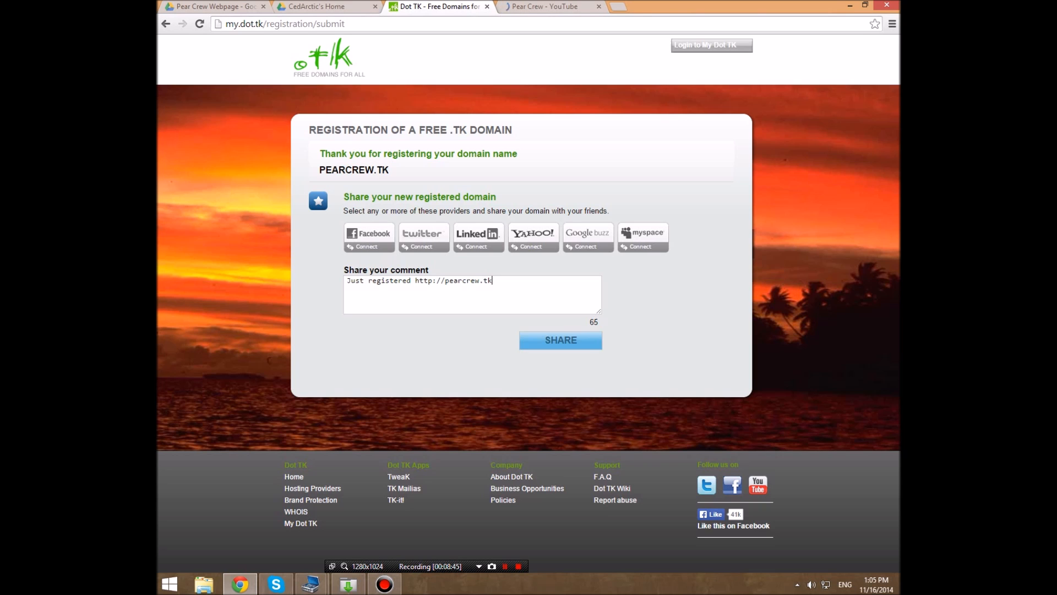
key(ctrl+Tab)
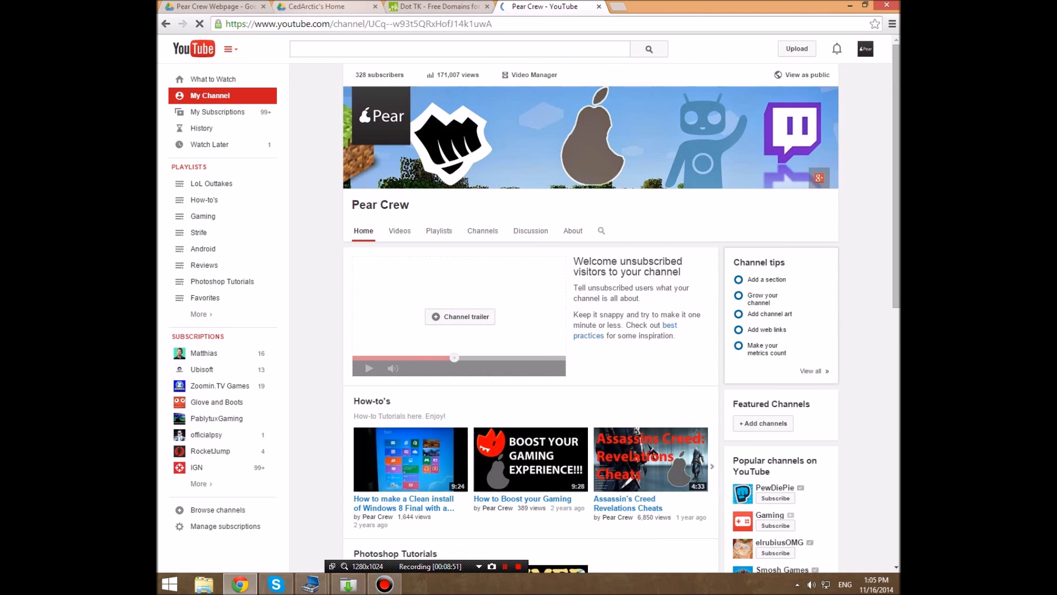
- Revisit the hosted page and the Dot TK confirmation, ending in the Pear Crew Webpage folder in Google Drive
click(321, 7)
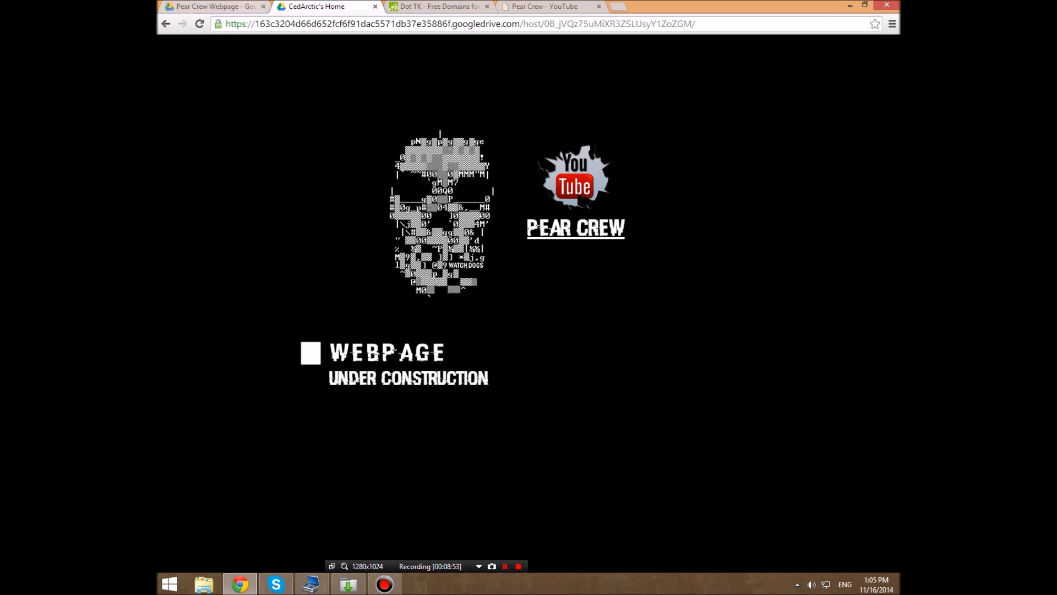
key(ctrl+shift+Tab)
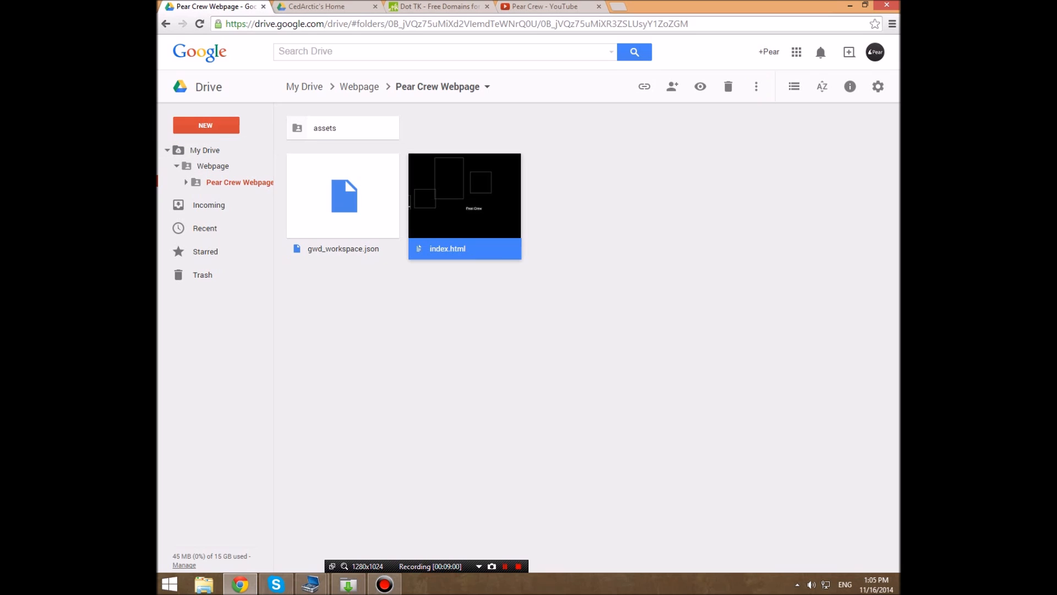
click(464, 352)
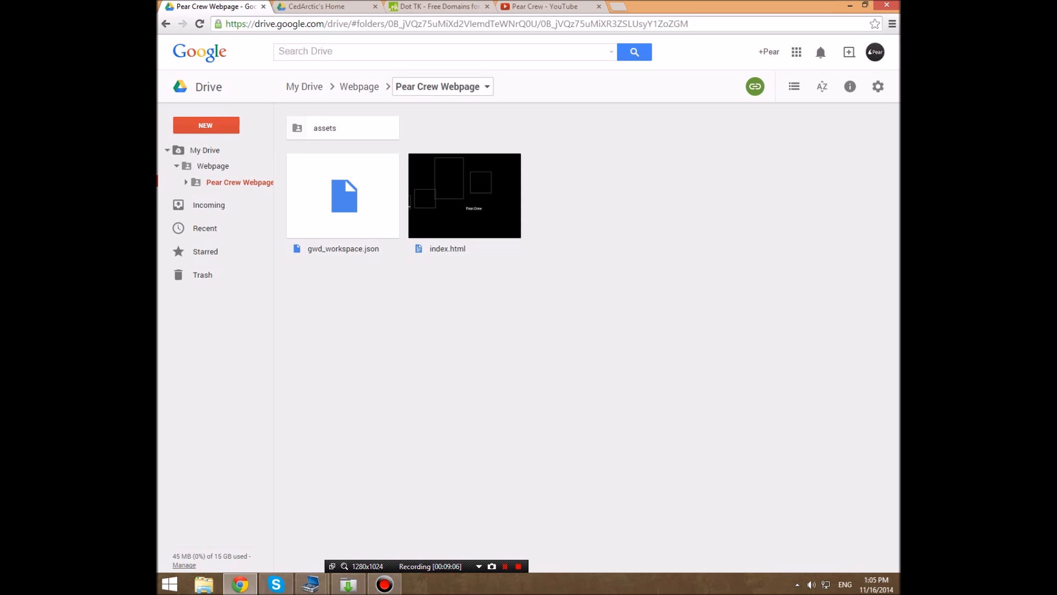
click(435, 6)
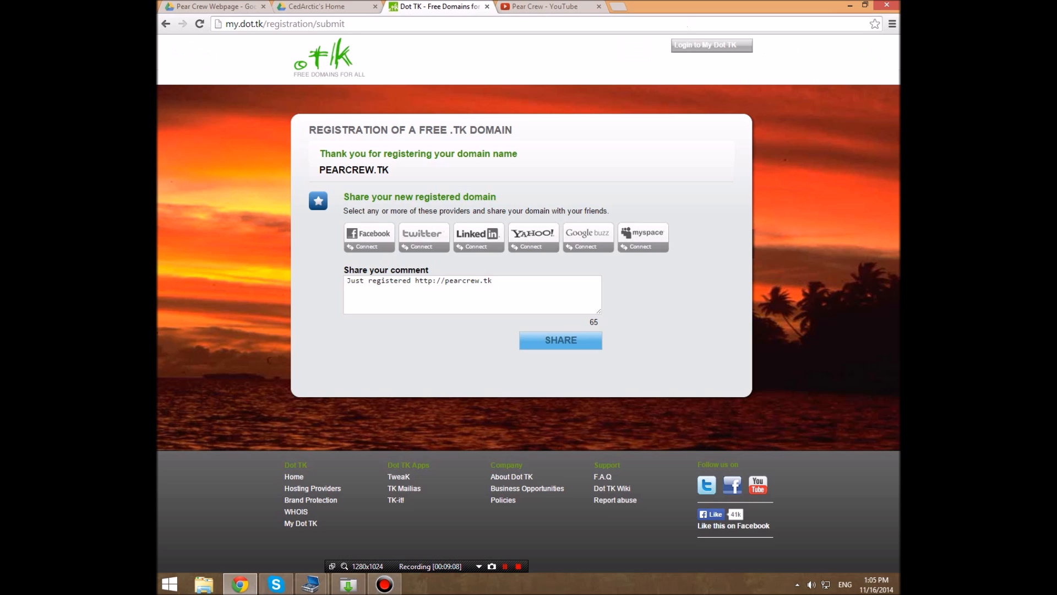
click(231, 6)
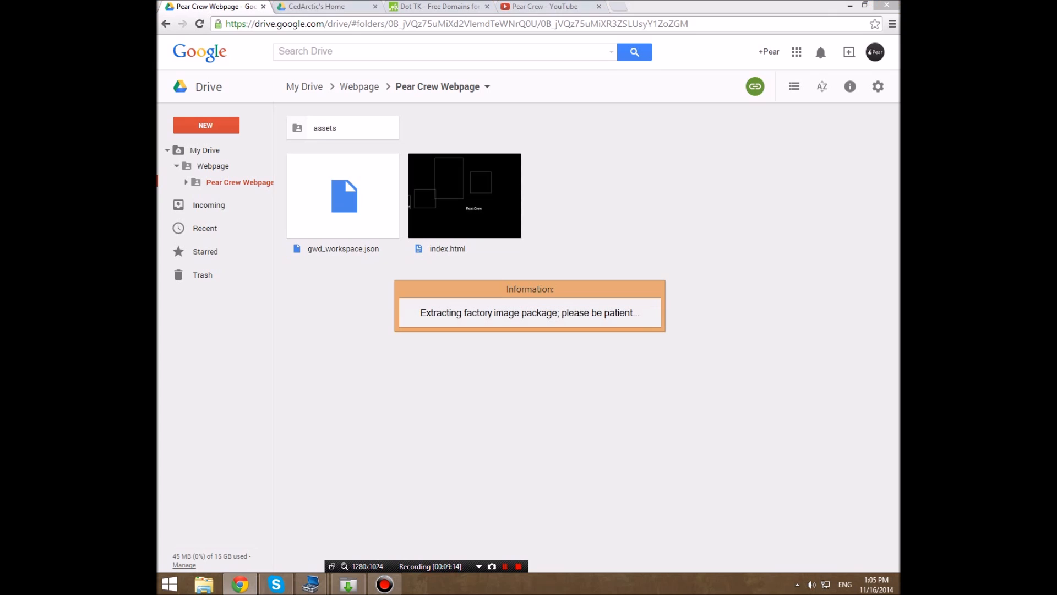
- Move the floating information window out of the way and preview index.html from the Drive folder
click(464, 204)
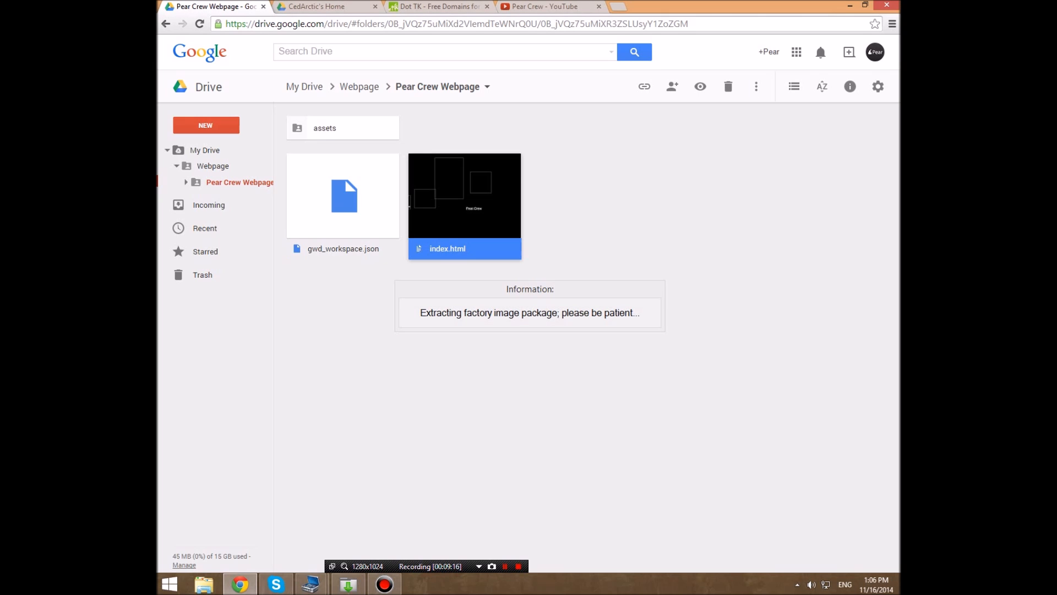
right_click(467, 188)
drag(517, 288, 573, 503)
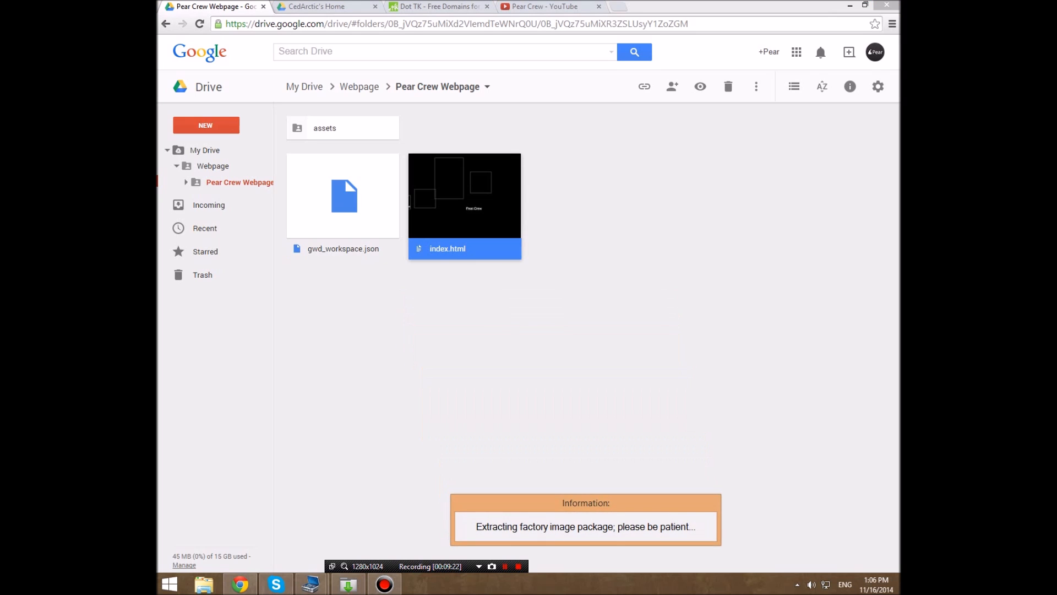
right_click(462, 194)
mouse_move(528, 229)
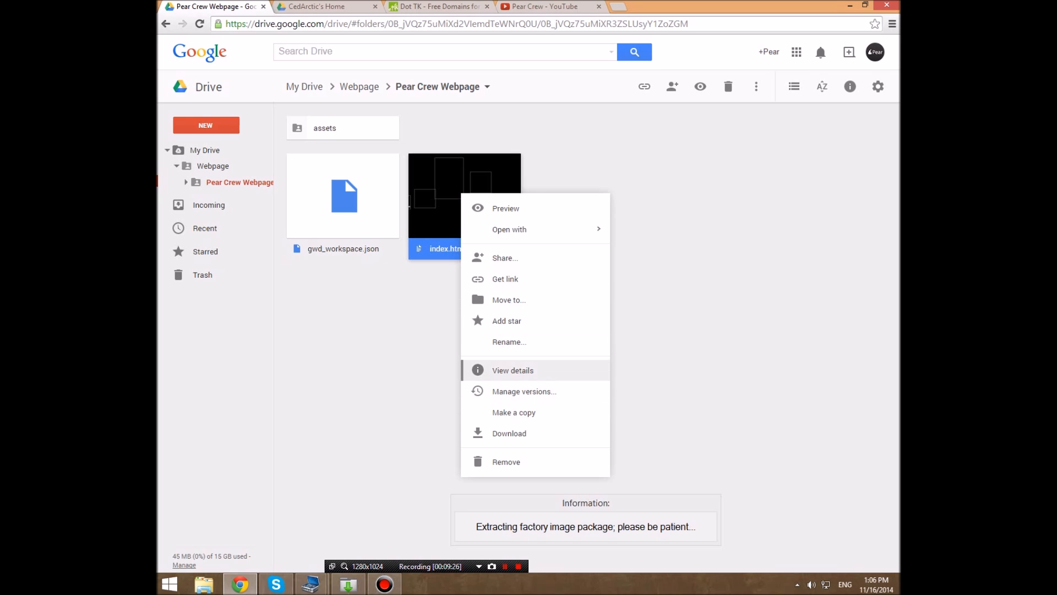
click(498, 208)
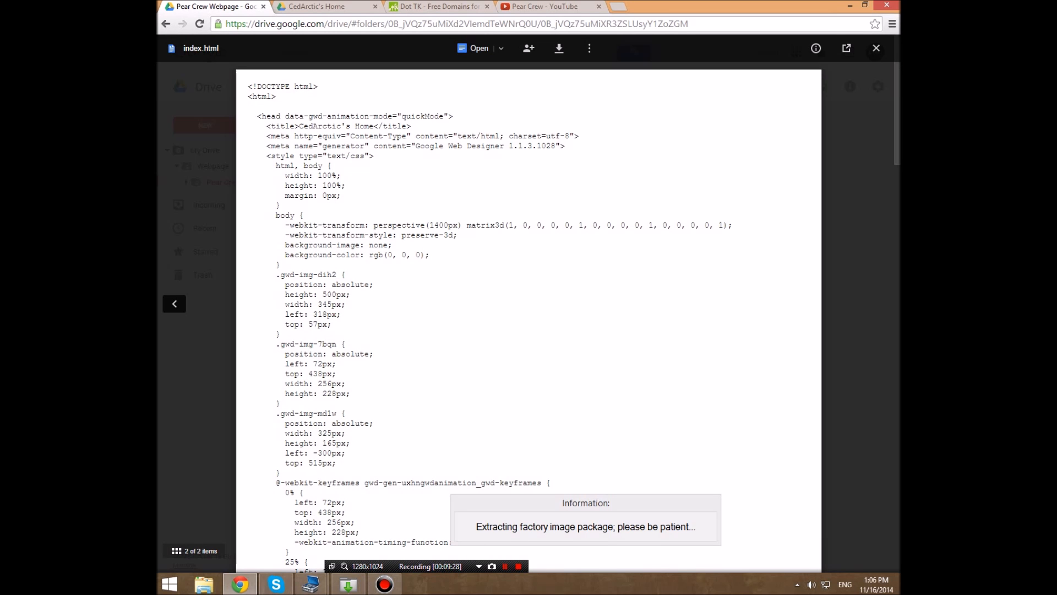
- Open index.html in HTML Editey, granting it the requested Google Drive permissions, and look through the page's code
click(501, 48)
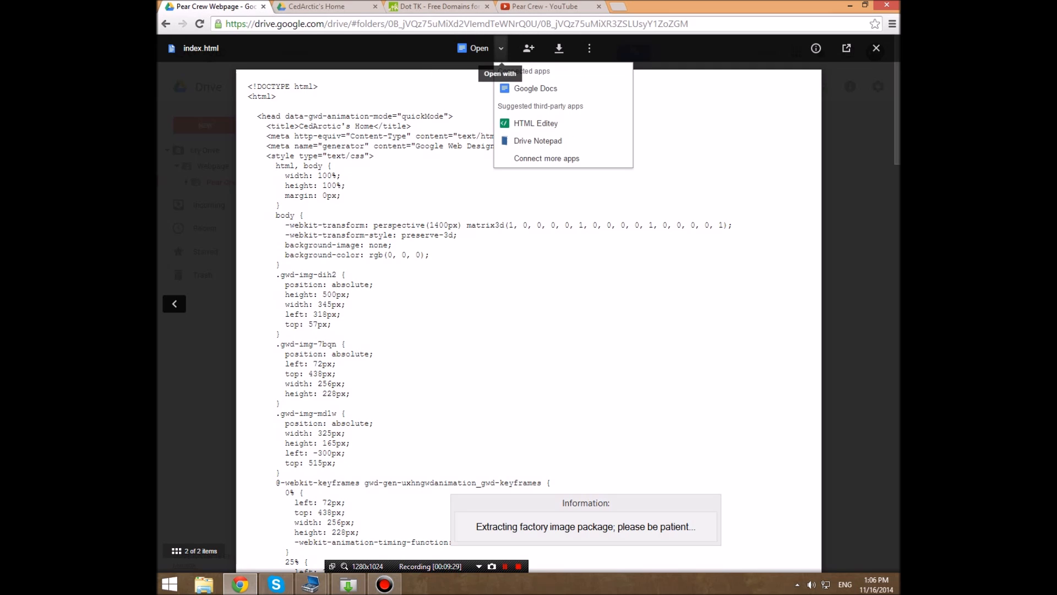
click(532, 88)
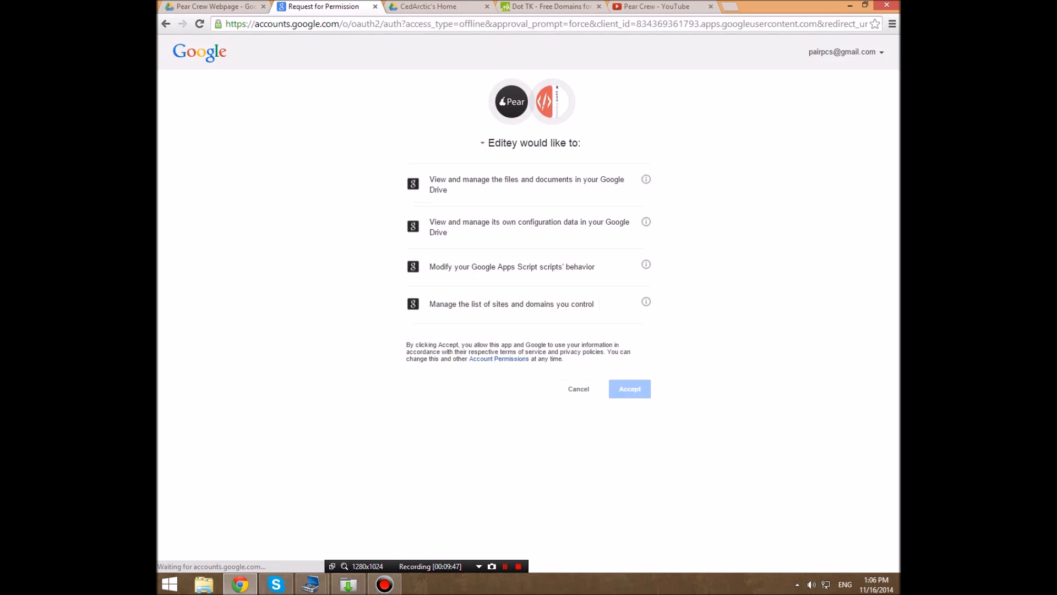
click(630, 389)
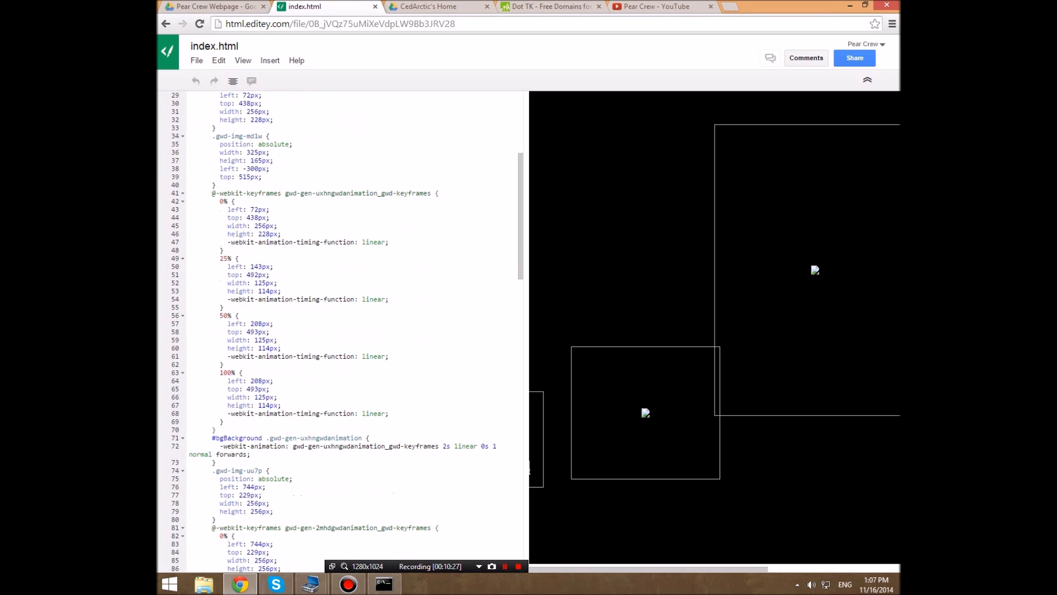
scroll(347, 331, down, 5)
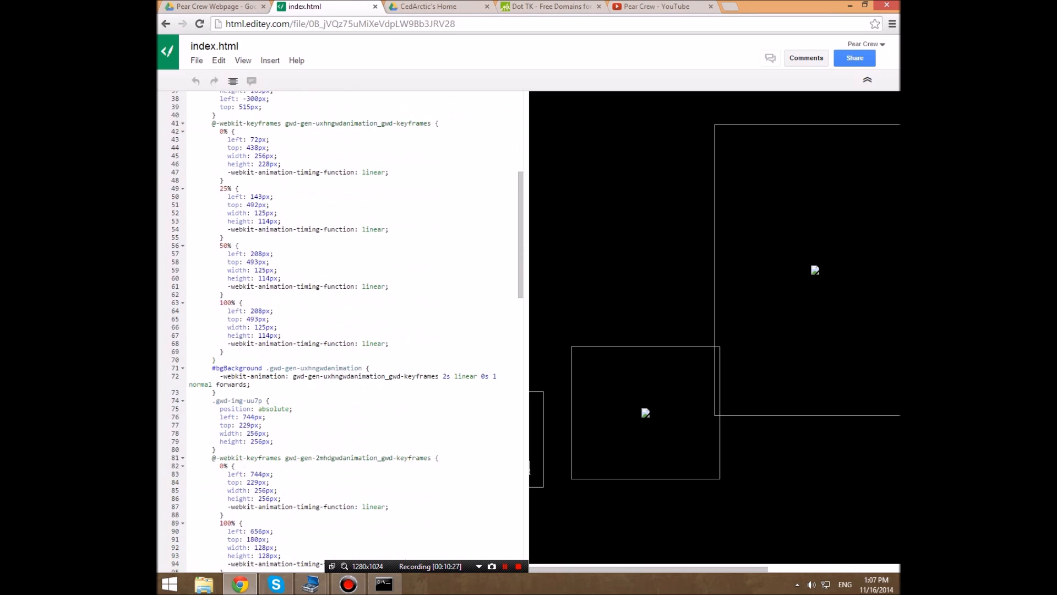